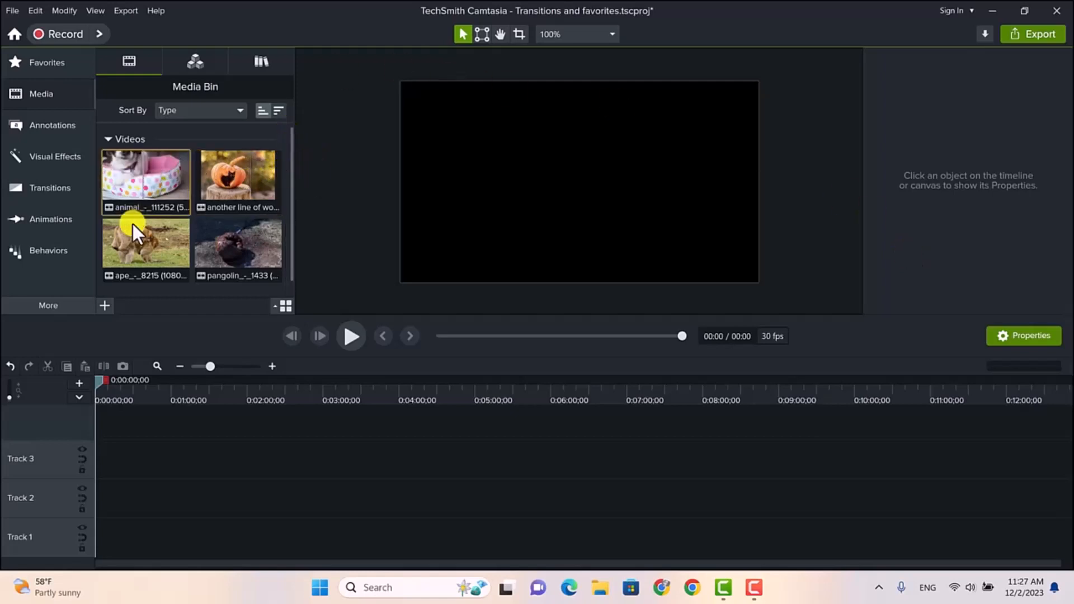
- Place the animal clip at the start of Track 2 and the "another line of work" clip further along the same track
{"action": "left_click", "coordinate": [238, 179]}
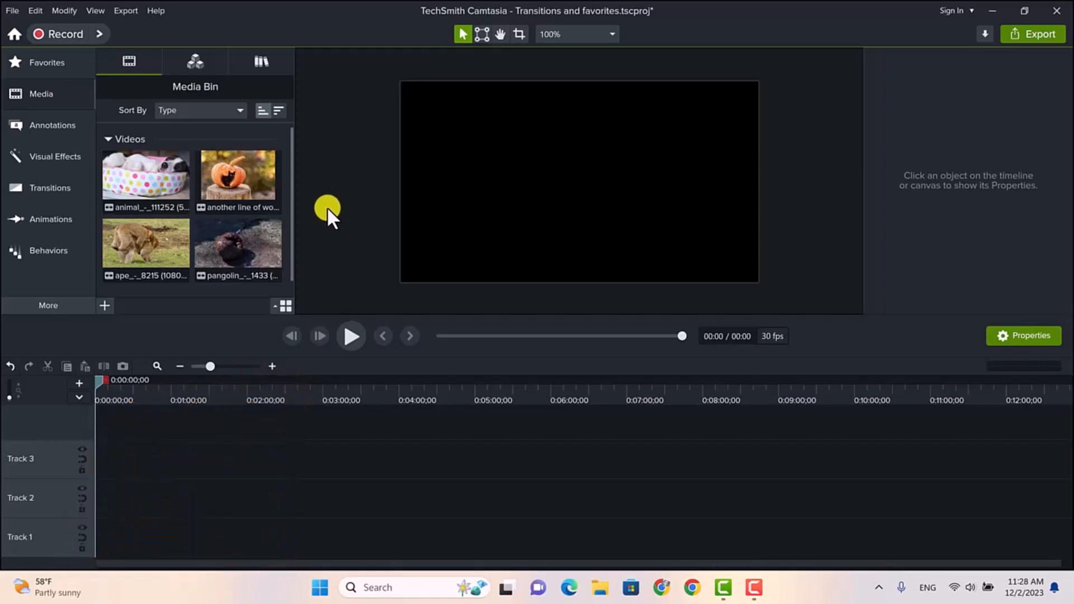
{"action": "left_click", "coordinate": [149, 171]}
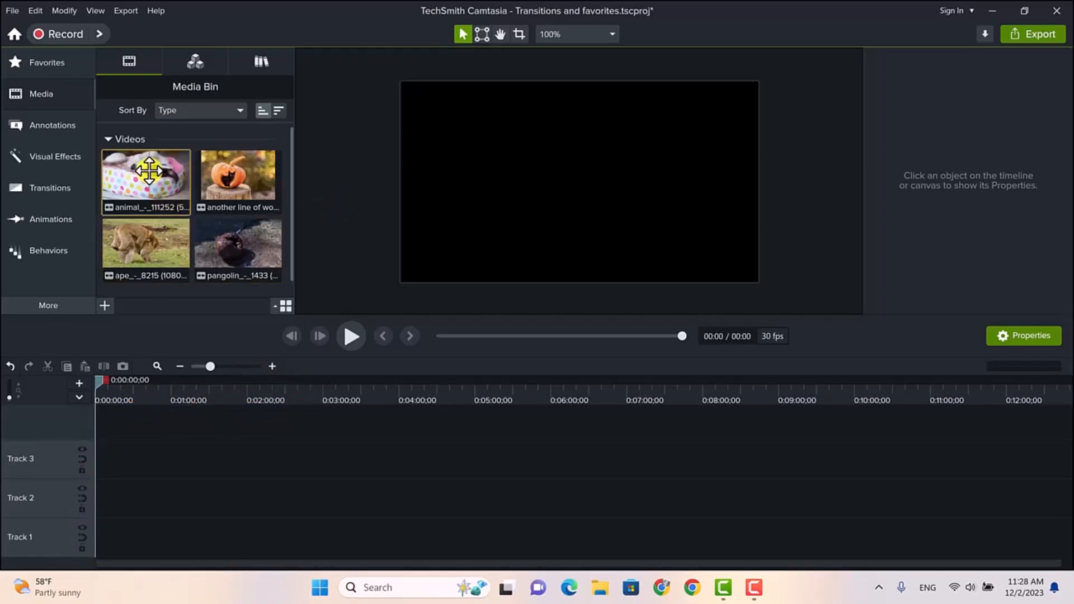
{"action": "left_click_drag", "start_coordinate": [148, 171], "coordinate": [90, 502]}
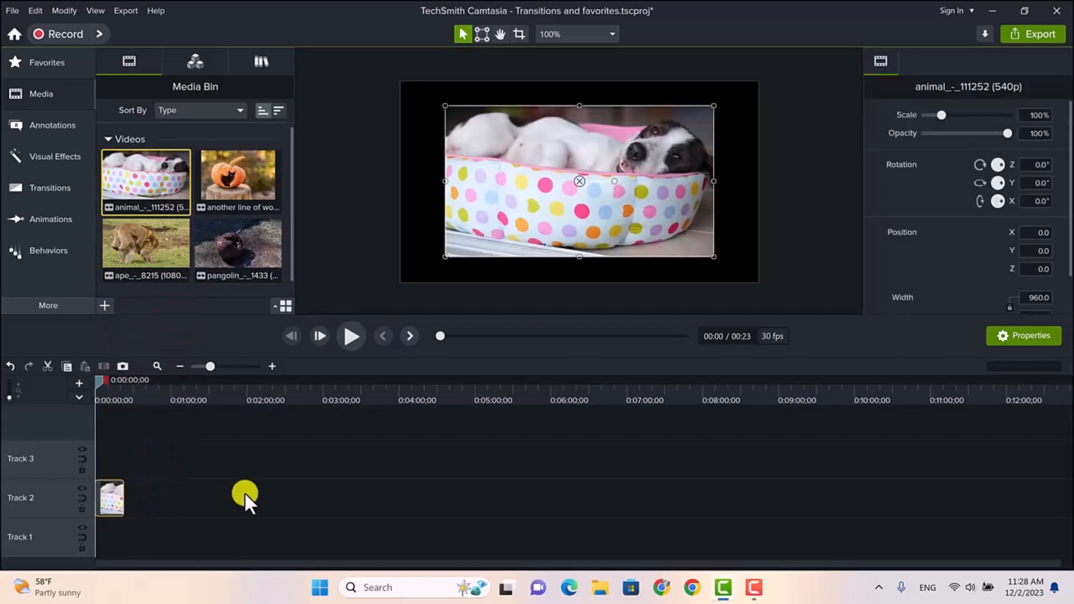
{"action": "left_click", "coordinate": [220, 366]}
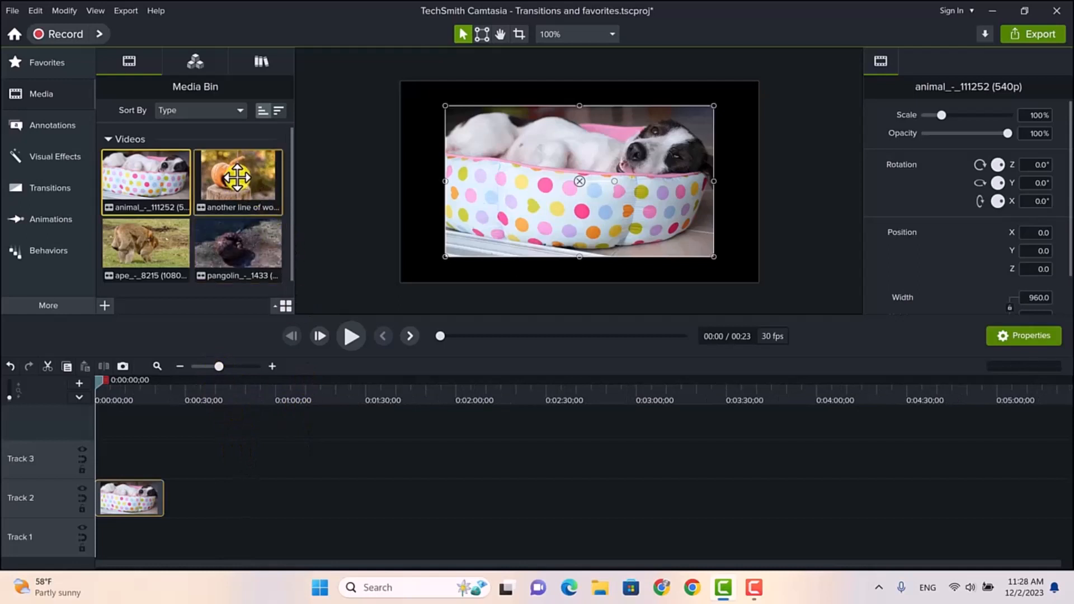
{"action": "left_click_drag", "start_coordinate": [237, 178], "coordinate": [231, 512]}
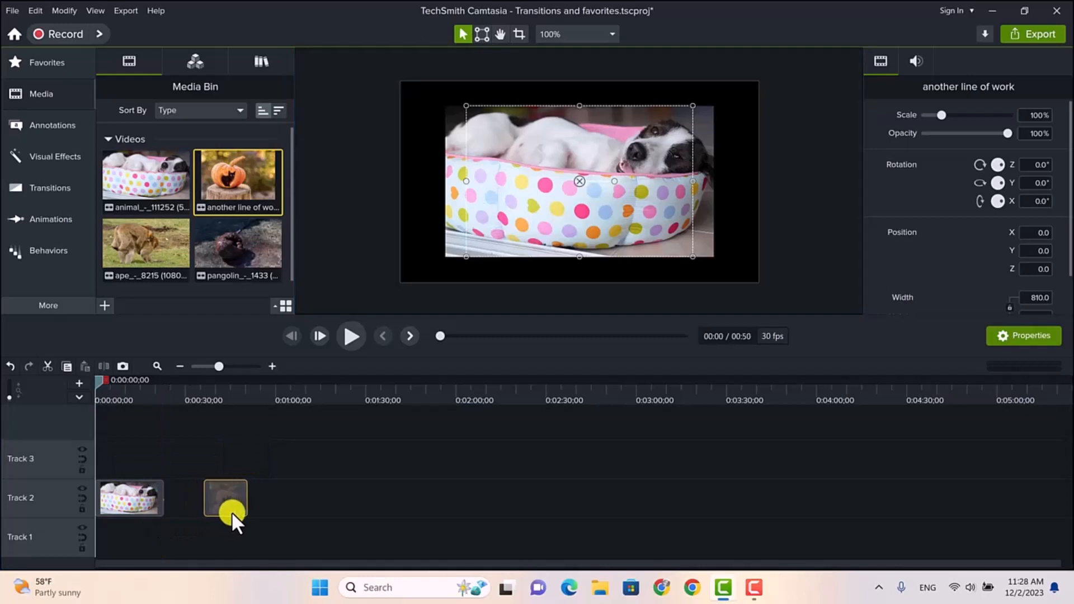
- Trim the end of the animal clip on Track 2 to a duration of about 7.5 seconds
{"action": "left_click", "coordinate": [227, 366]}
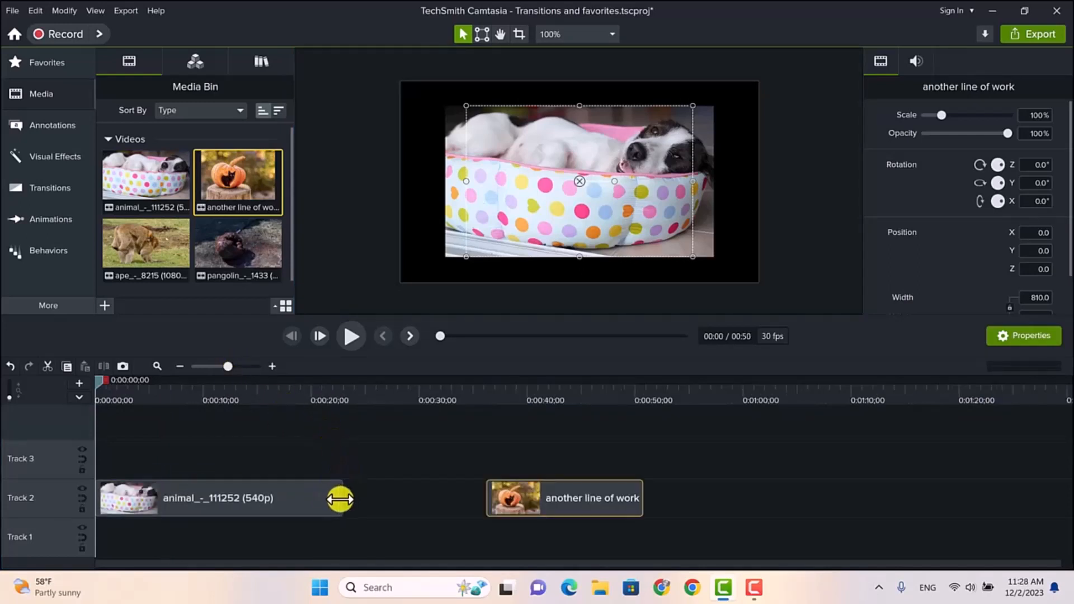
{"action": "left_click_drag", "start_coordinate": [338, 499], "coordinate": [221, 493]}
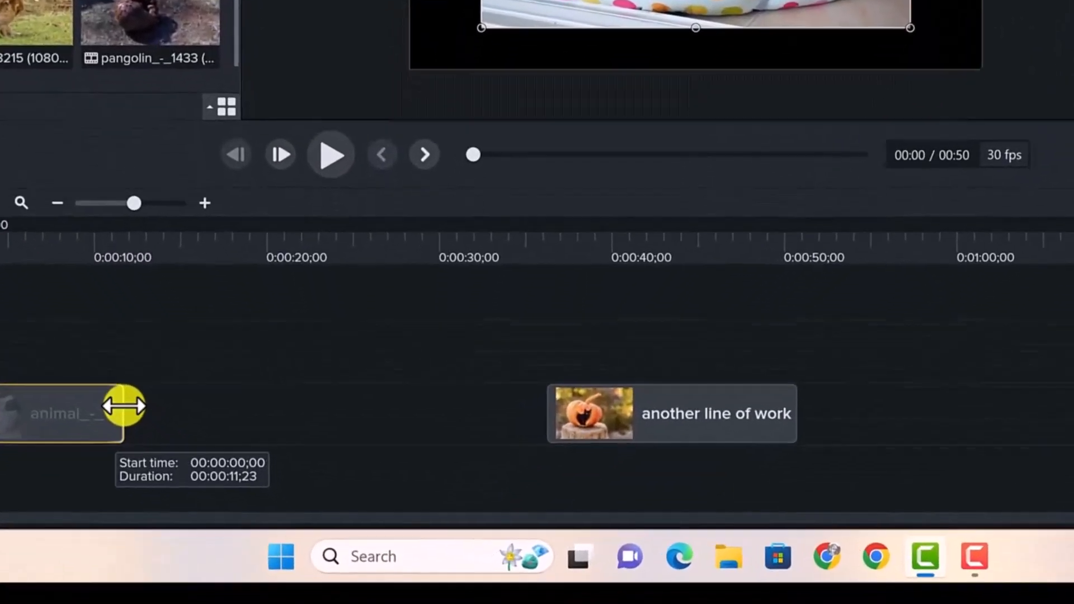
{"action": "mouse_move", "coordinate": [123, 405]}
{"action": "left_mouse_down"}
{"action": "mouse_move", "coordinate": [23, 385]}
{"action": "mouse_move", "coordinate": [70, 380]}
{"action": "left_mouse_up"}
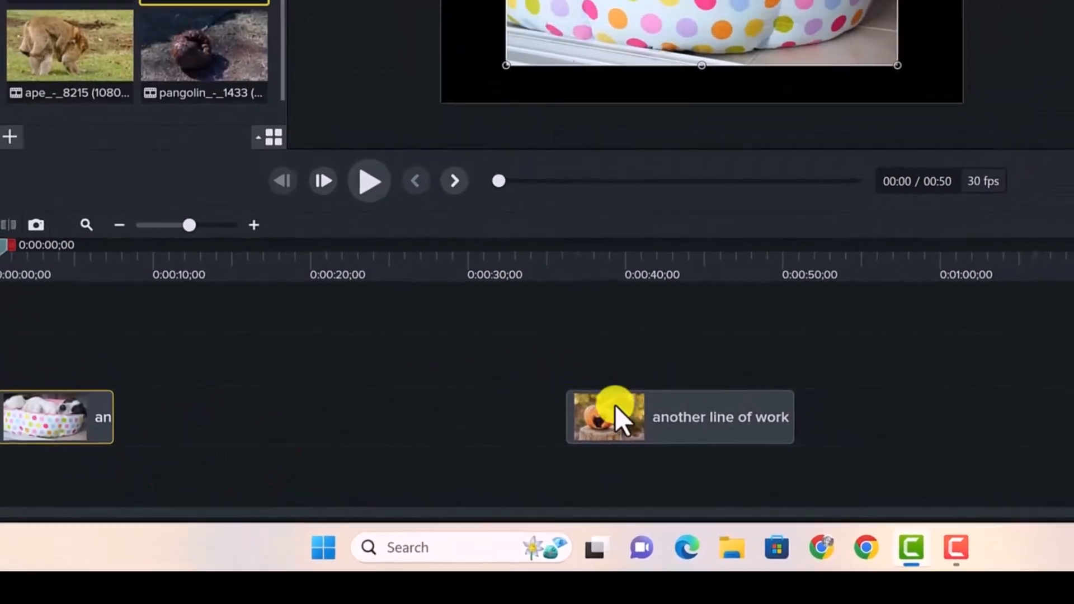
- Butt the "another line of work" clip against the end of the animal clip and trim it to about 7 seconds
{"action": "left_click_drag", "start_coordinate": [615, 405], "coordinate": [126, 417]}
{"action": "left_click_drag", "start_coordinate": [184, 498], "coordinate": [187, 498]}
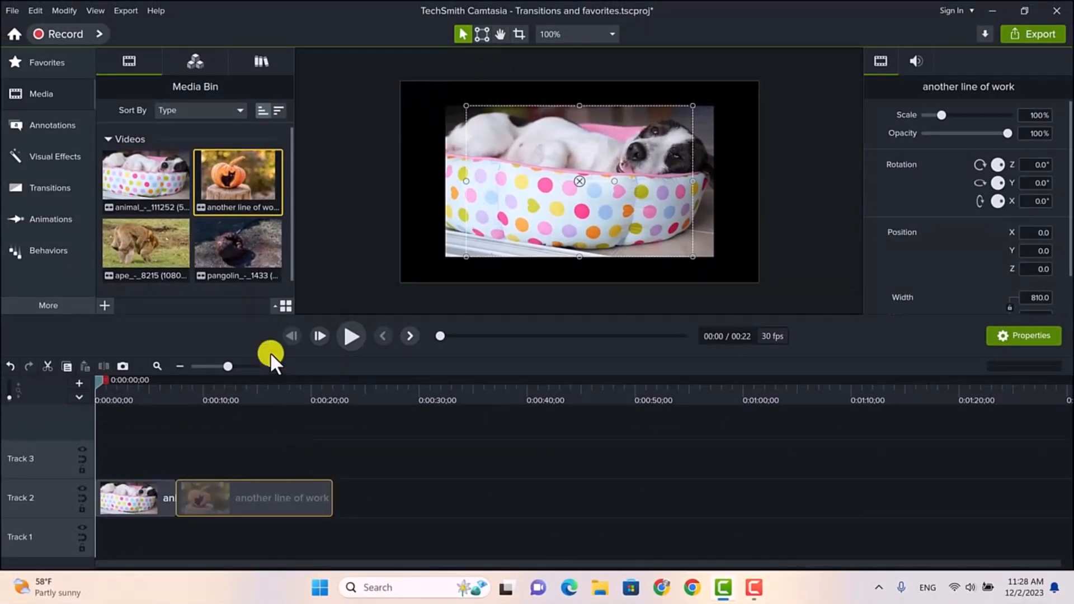
{"action": "left_click_drag", "start_coordinate": [331, 498], "coordinate": [251, 496]}
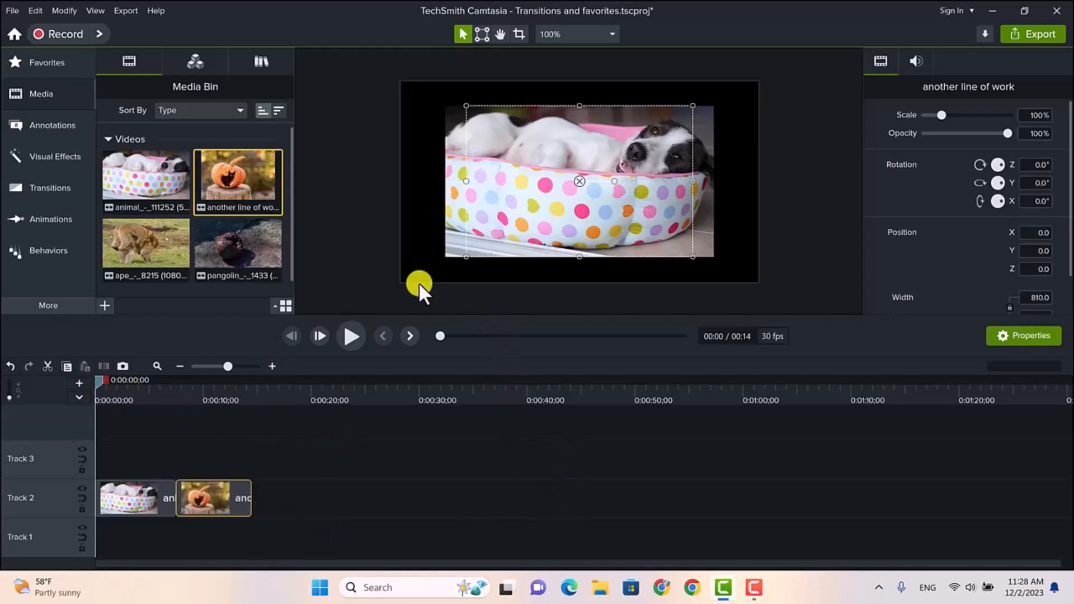
- Append the ape and pangolin clips end to end on Track 2, trimming each to about 7 seconds
{"action": "left_click_drag", "start_coordinate": [147, 246], "coordinate": [247, 518]}
{"action": "left_click_drag", "start_coordinate": [482, 498], "coordinate": [331, 494]}
{"action": "left_click_drag", "start_coordinate": [244, 234], "coordinate": [322, 505]}
{"action": "left_click_drag", "start_coordinate": [434, 500], "coordinate": [406, 500]}
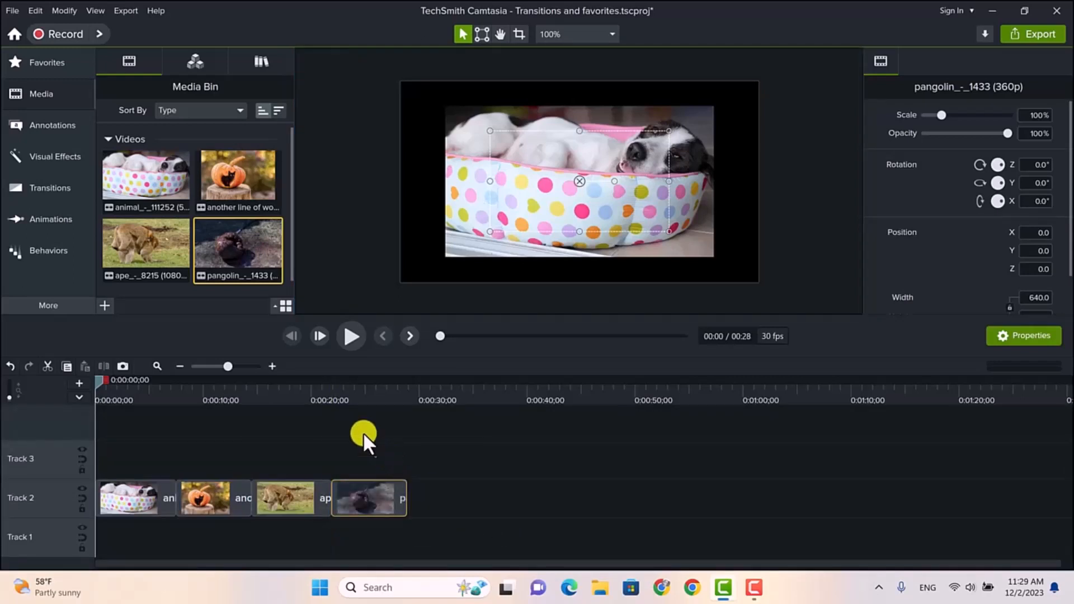
- Play back the four-clip sequence to review the cuts between clips, stopping in the pangolin clip
{"action": "left_click", "coordinate": [233, 366]}
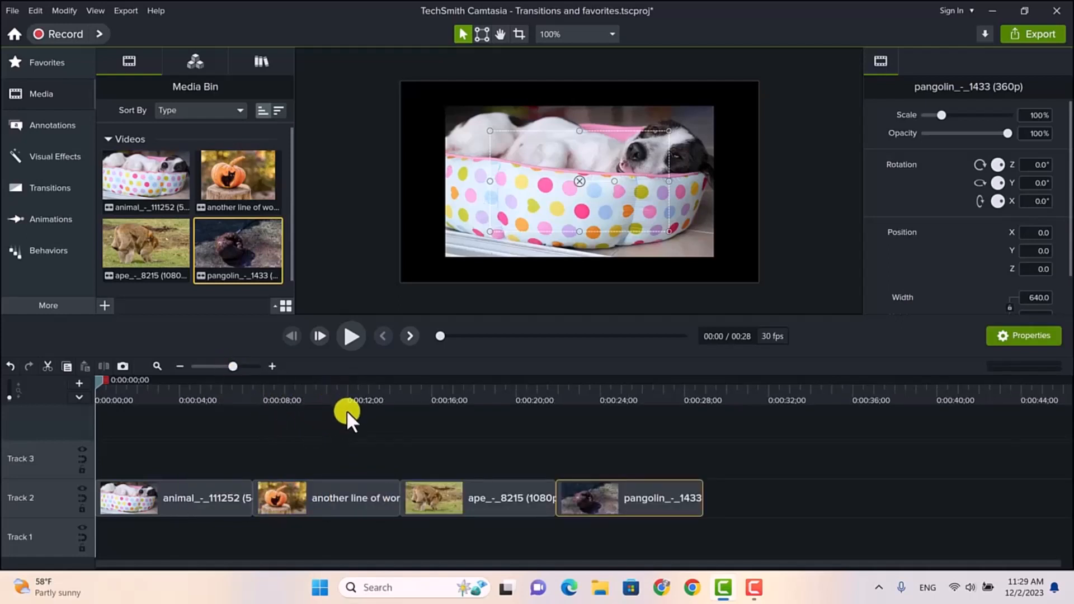
{"action": "left_click", "coordinate": [350, 337]}
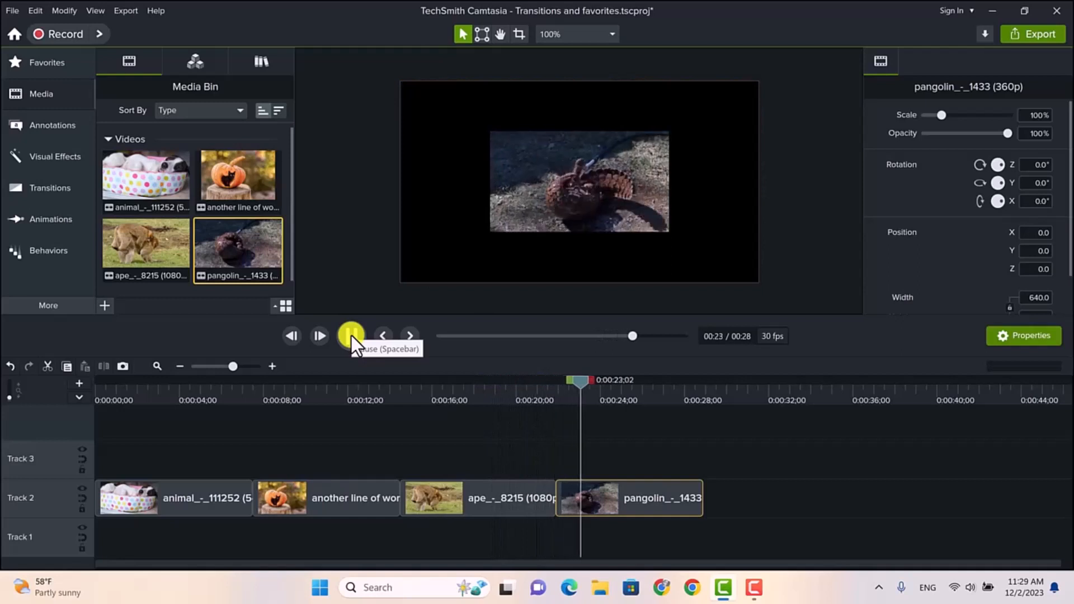
{"action": "left_click", "coordinate": [351, 336]}
- Enlarge the animal clip on the canvas to 133.3% scale so it fills the whole frame
{"action": "left_click_drag", "start_coordinate": [592, 380], "coordinate": [186, 415]}
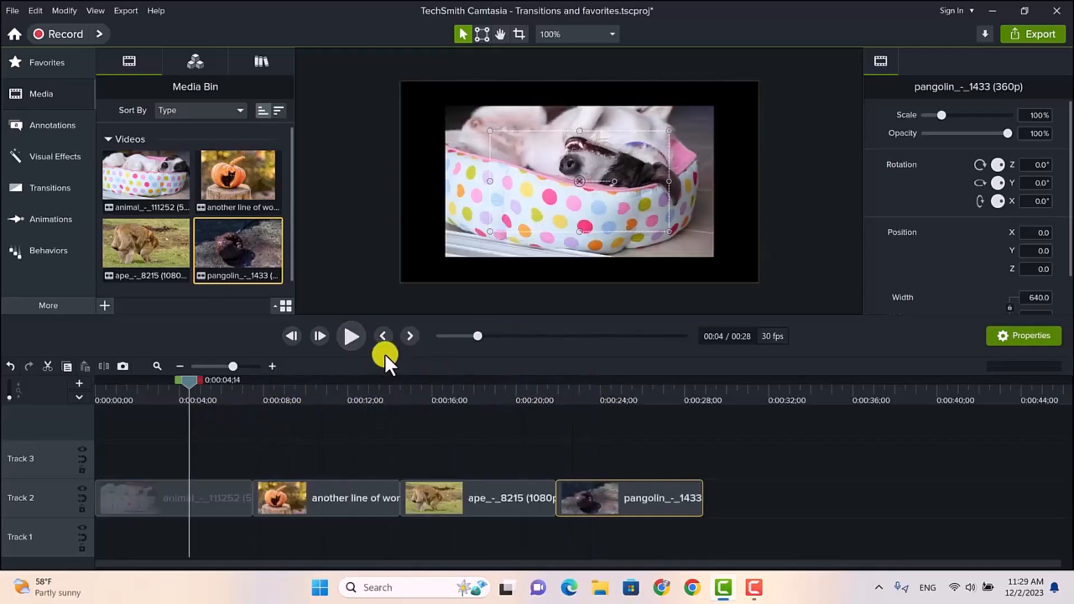
{"action": "left_click", "coordinate": [220, 495]}
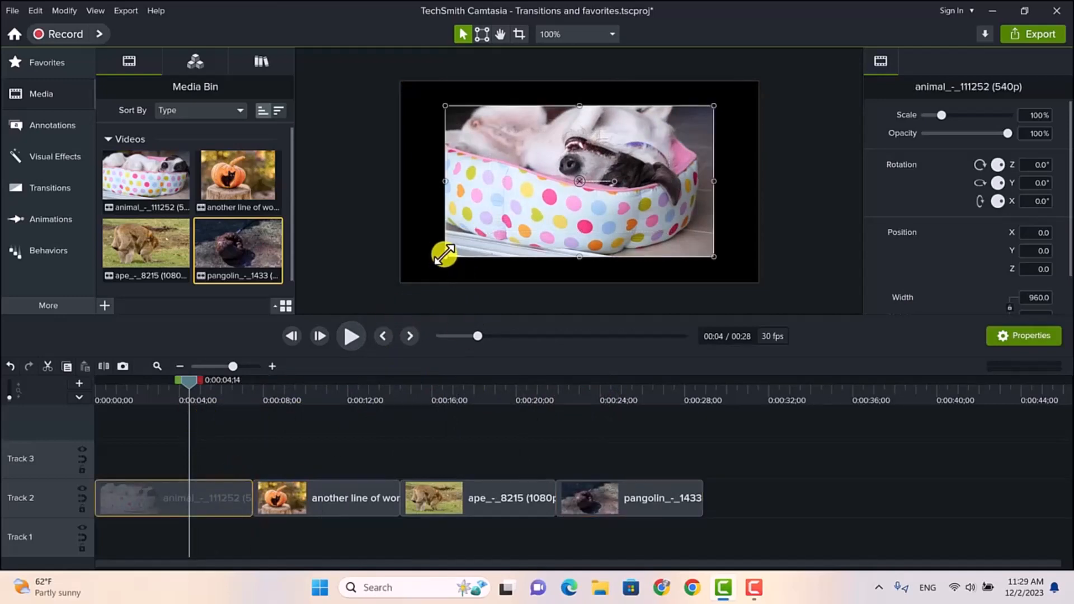
{"action": "left_click_drag", "start_coordinate": [447, 255], "coordinate": [401, 279]}
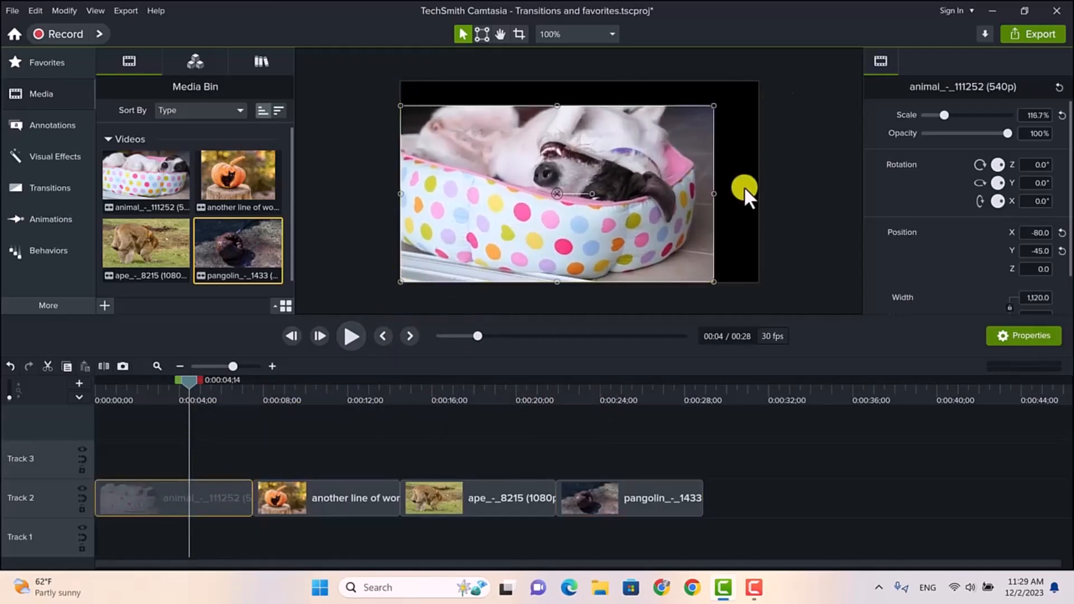
{"action": "left_click_drag", "start_coordinate": [714, 107], "coordinate": [759, 80]}
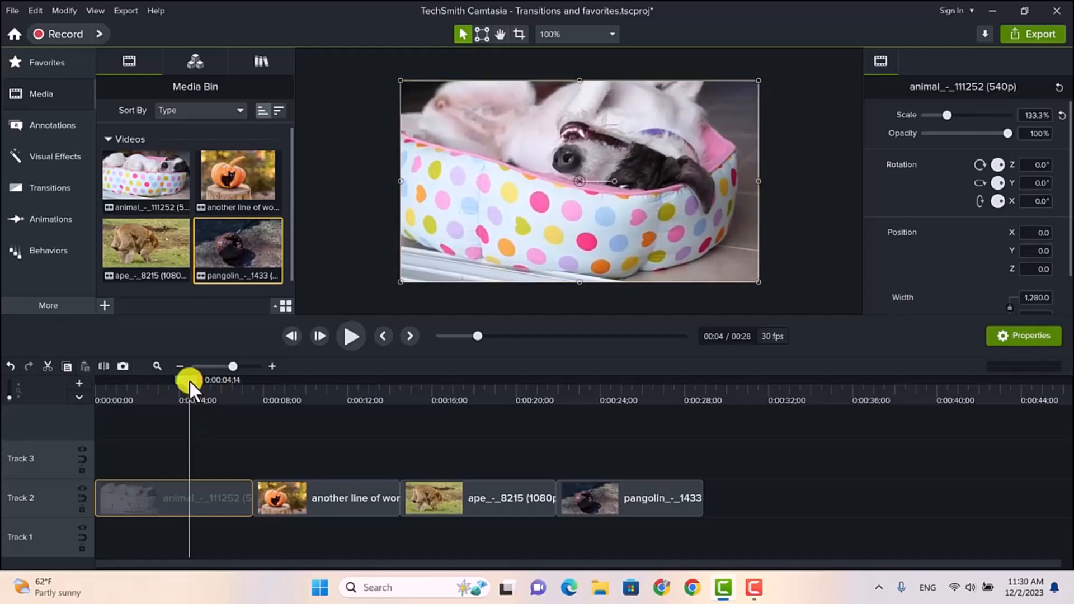
- Enlarge and reposition the "another line of work" clip to cover the canvas at 158% scale with a Y position of 23.3
{"action": "left_click_drag", "start_coordinate": [189, 380], "coordinate": [291, 408]}
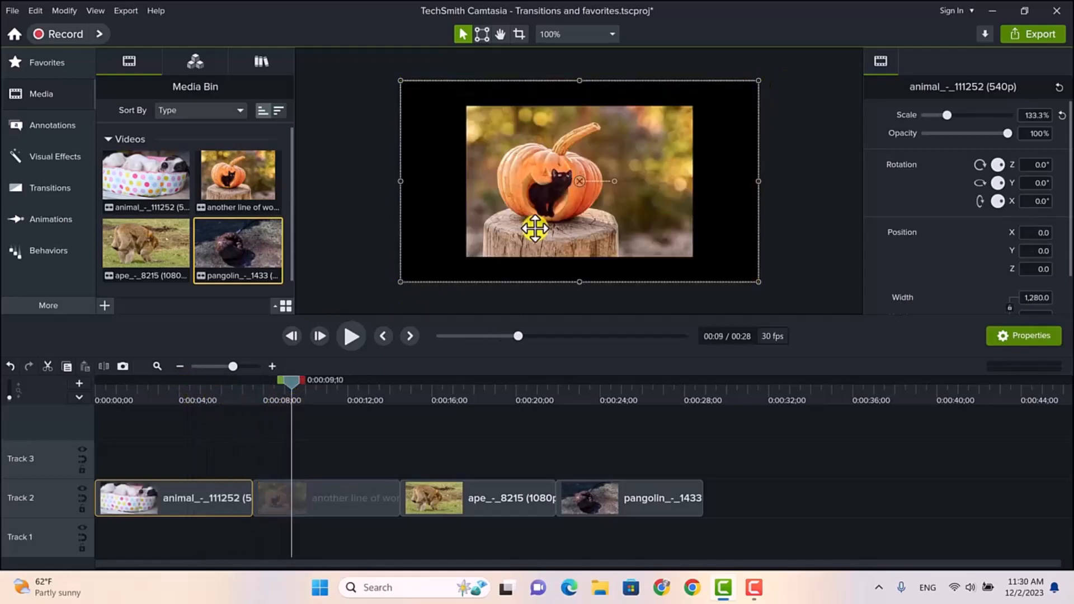
{"action": "left_click", "coordinate": [358, 482]}
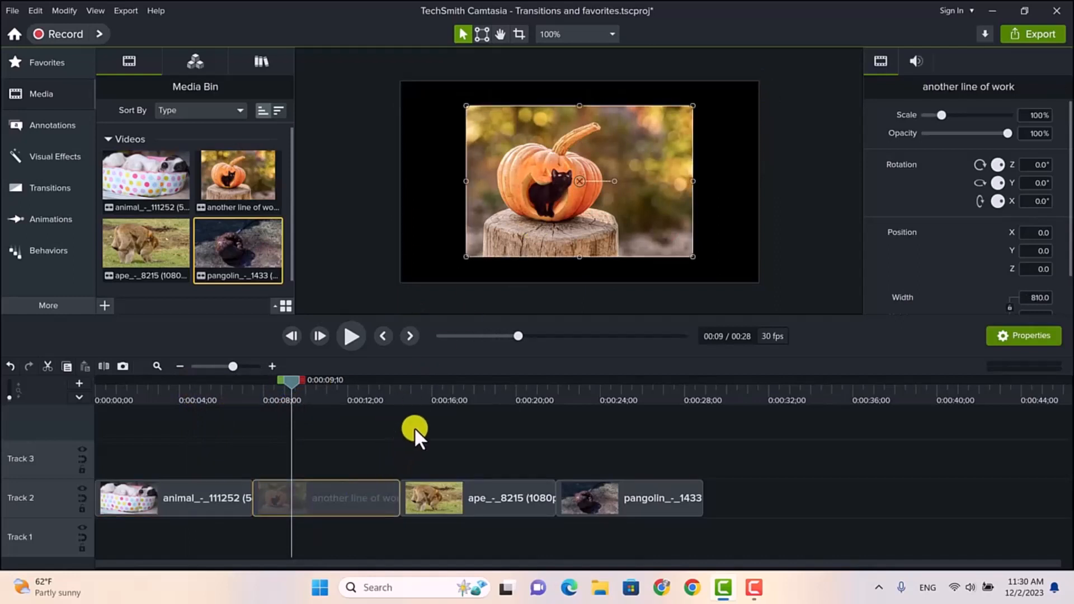
{"action": "left_click_drag", "start_coordinate": [466, 258], "coordinate": [403, 267]}
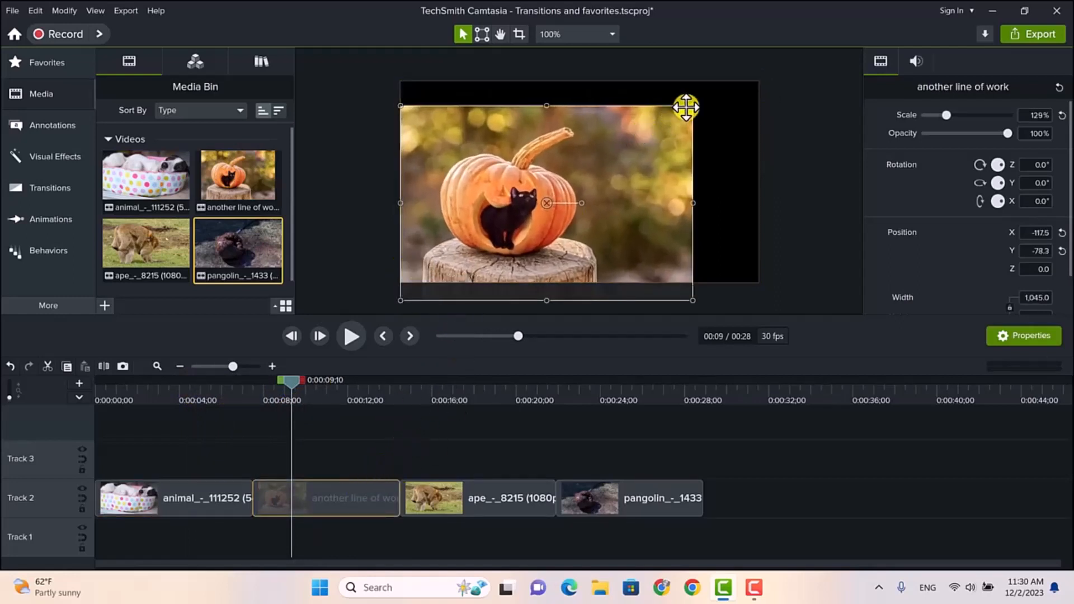
{"action": "left_click_drag", "start_coordinate": [693, 106], "coordinate": [742, 74]}
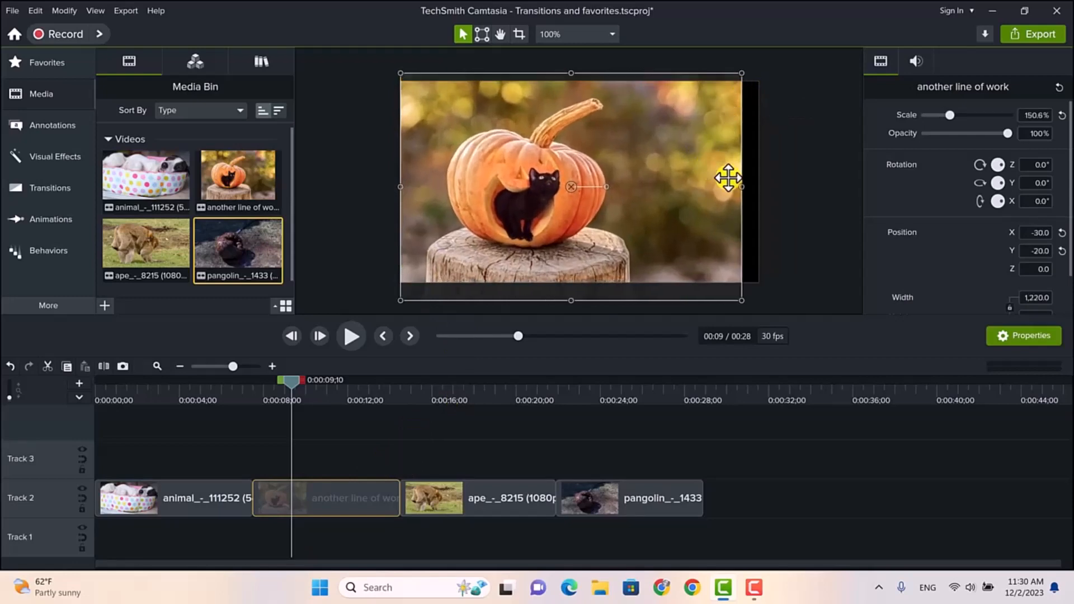
{"action": "left_click_drag", "start_coordinate": [741, 186], "coordinate": [754, 186]}
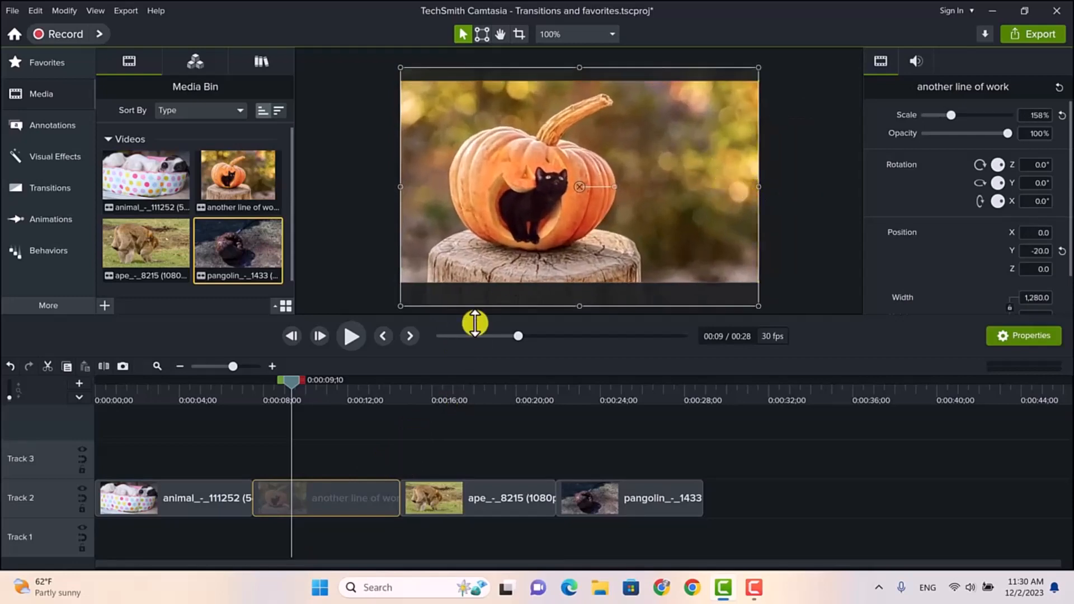
{"action": "left_click_drag", "start_coordinate": [580, 304], "coordinate": [578, 281]}
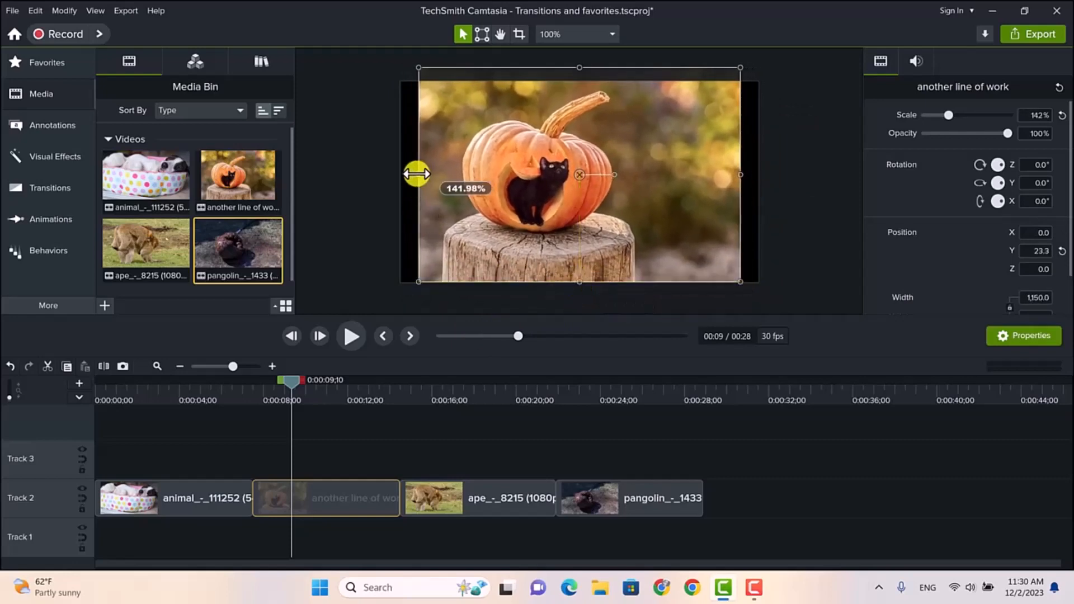
{"action": "left_click_drag", "start_coordinate": [417, 174], "coordinate": [401, 174]}
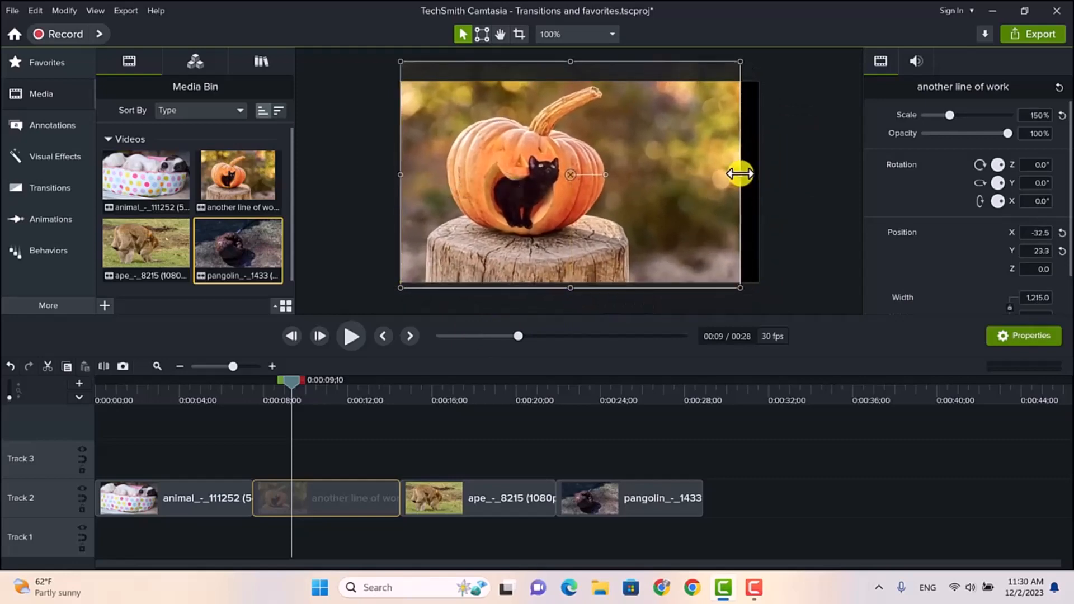
{"action": "left_click_drag", "start_coordinate": [740, 174], "coordinate": [753, 174]}
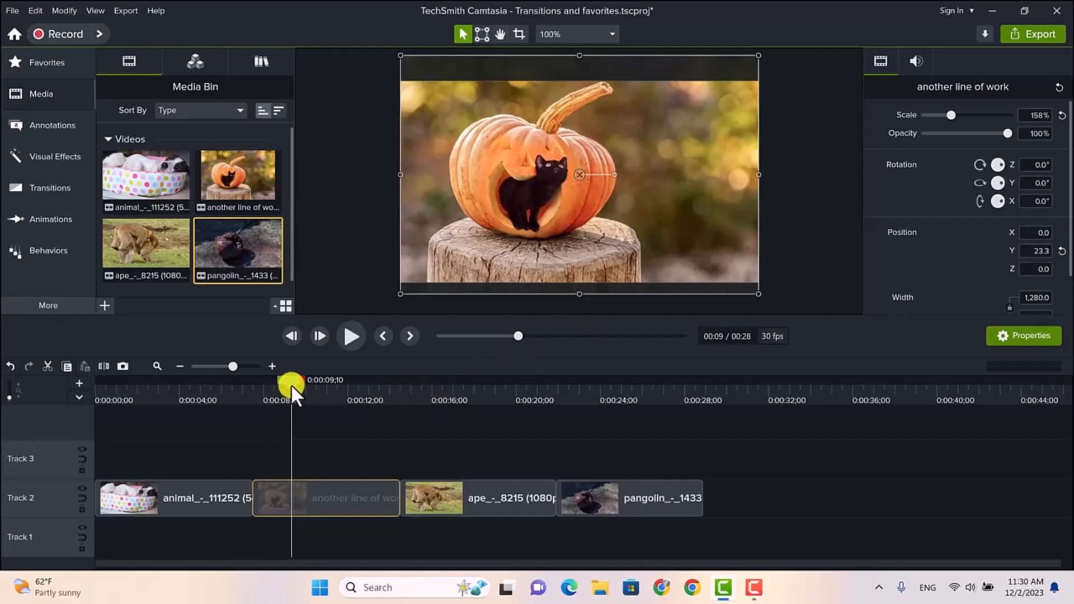
- Check the ape clip's fit on the canvas, and enlarge the pangolin clip to 203.4% scale to cover the frame
{"action": "left_click_drag", "start_coordinate": [350, 395], "coordinate": [451, 419]}
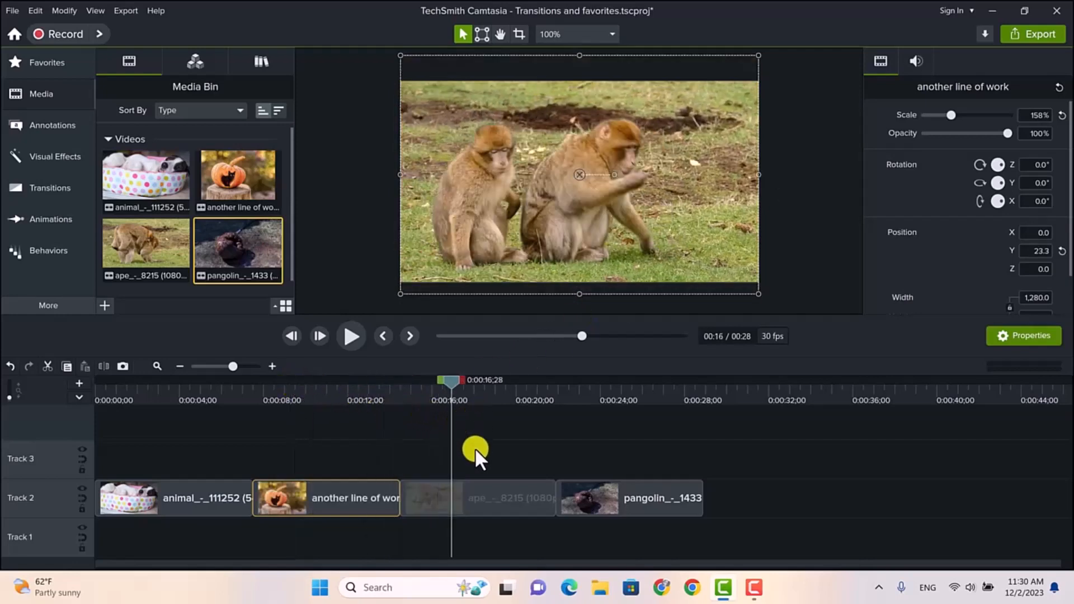
{"action": "left_click", "coordinate": [491, 499]}
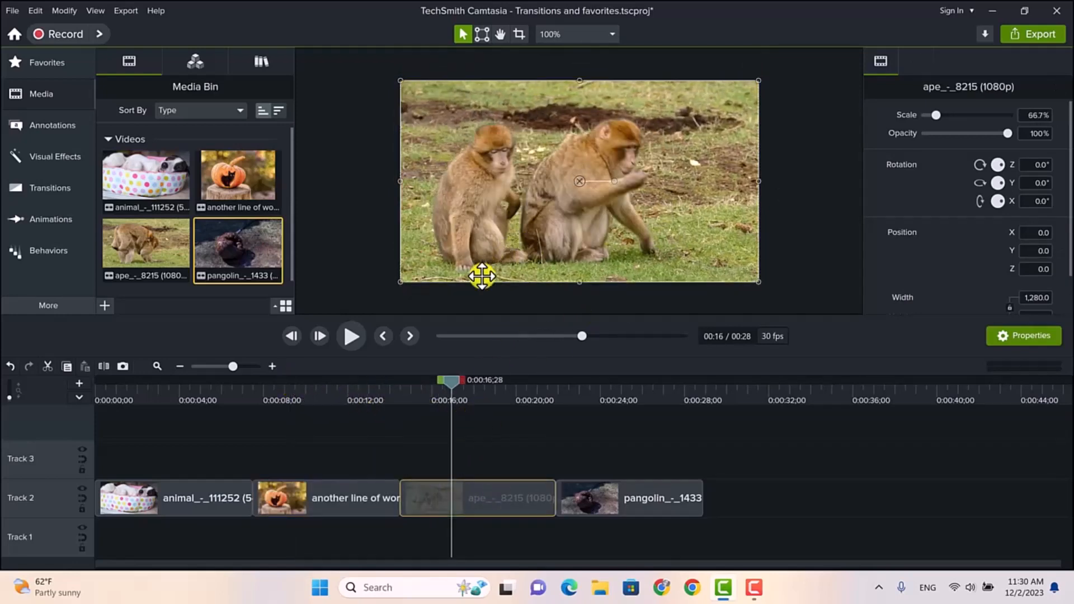
{"action": "left_click_drag", "start_coordinate": [452, 380], "coordinate": [566, 411]}
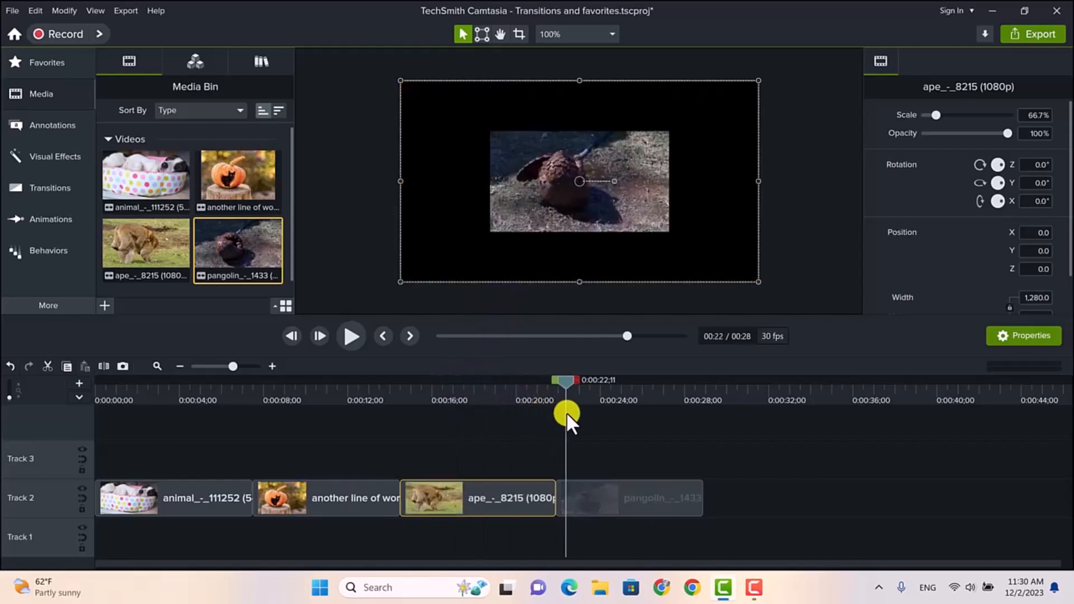
{"action": "left_click", "coordinate": [624, 491]}
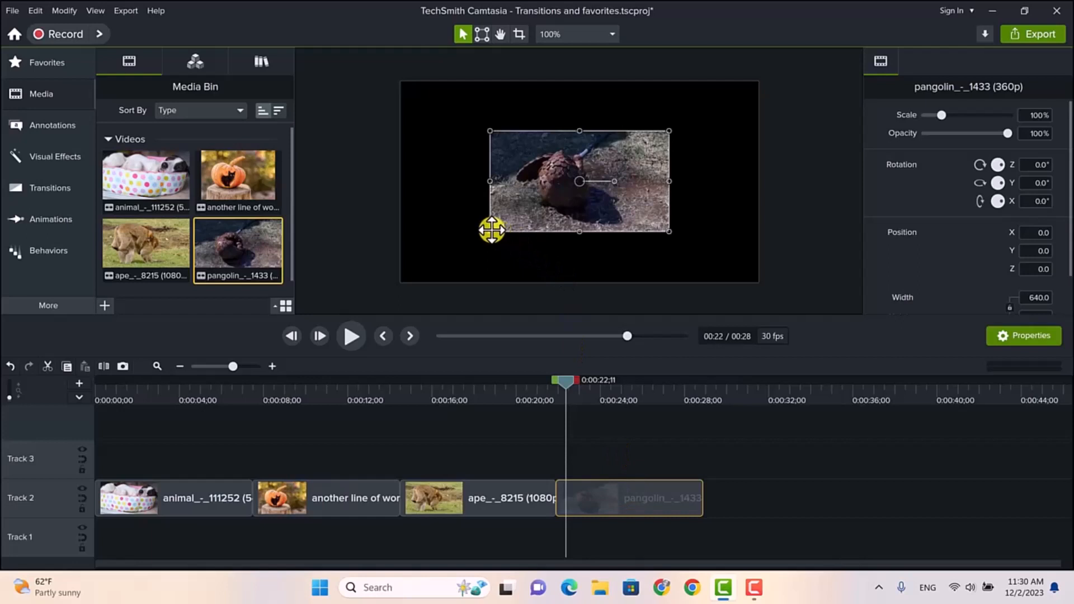
{"action": "left_click_drag", "start_coordinate": [491, 229], "coordinate": [395, 282]}
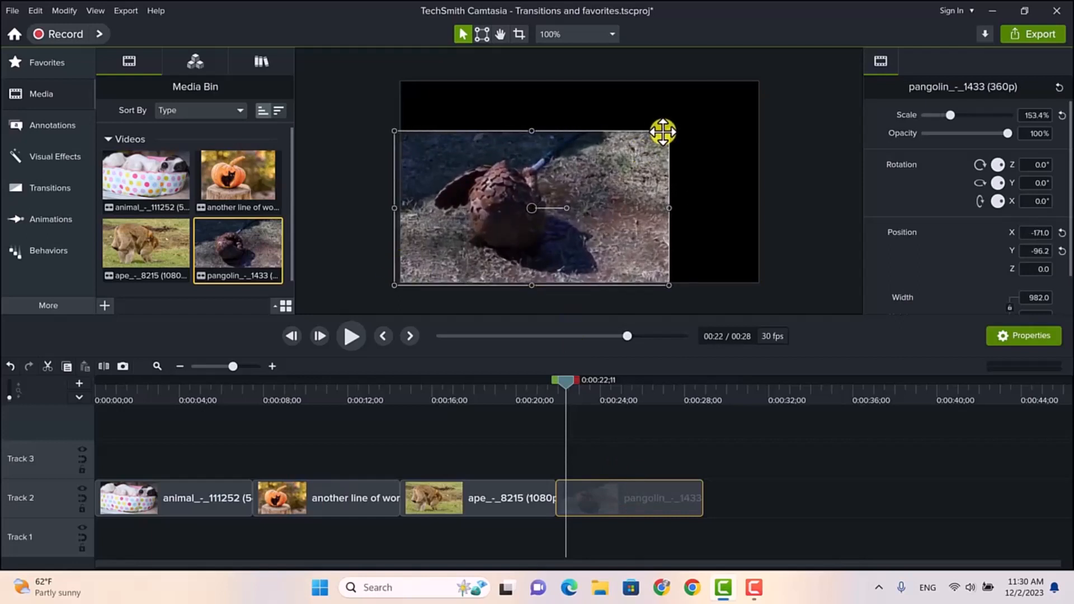
{"action": "left_click_drag", "start_coordinate": [668, 132], "coordinate": [745, 78]}
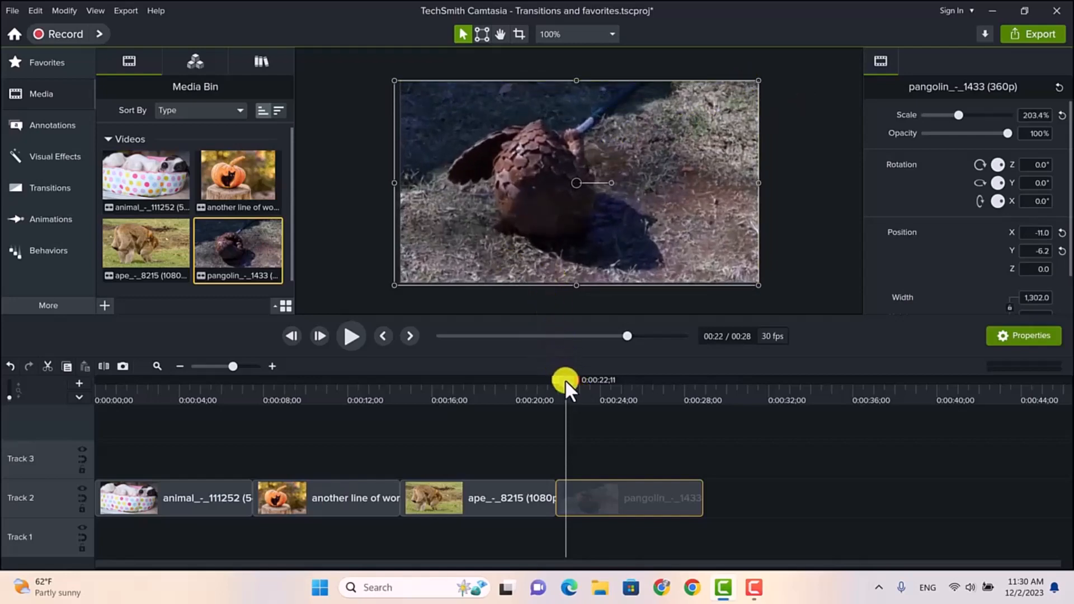
- Return the playhead to the start and scrub through the animal clip to 0:00:06;25, just before the first cut
{"action": "left_click_drag", "start_coordinate": [565, 380], "coordinate": [534, 384]}
{"action": "left_click_drag", "start_coordinate": [616, 335], "coordinate": [429, 344]}
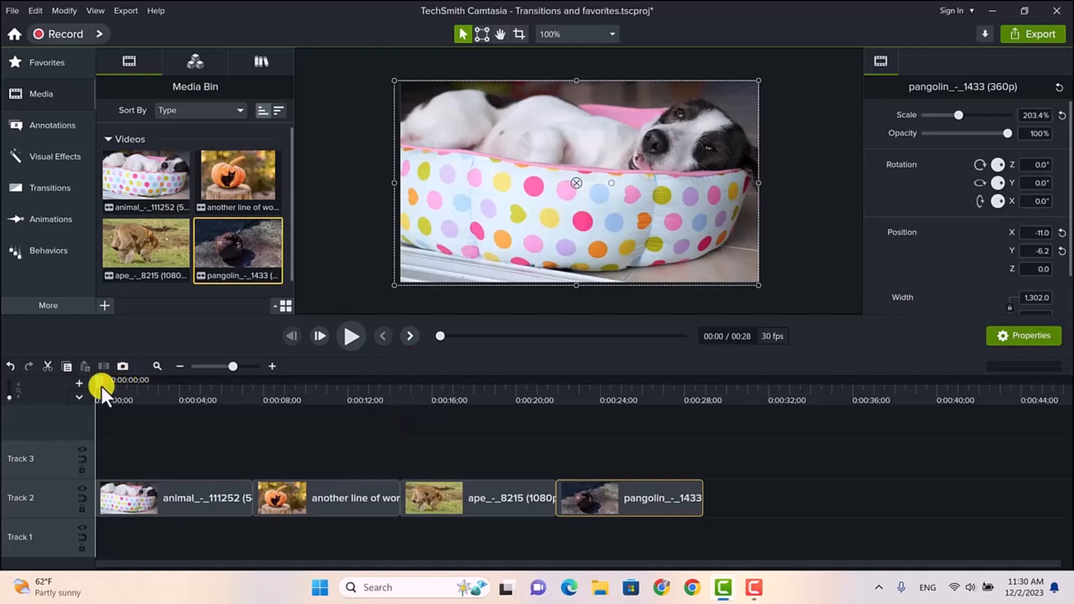
{"action": "left_click_drag", "start_coordinate": [96, 378], "coordinate": [240, 418]}
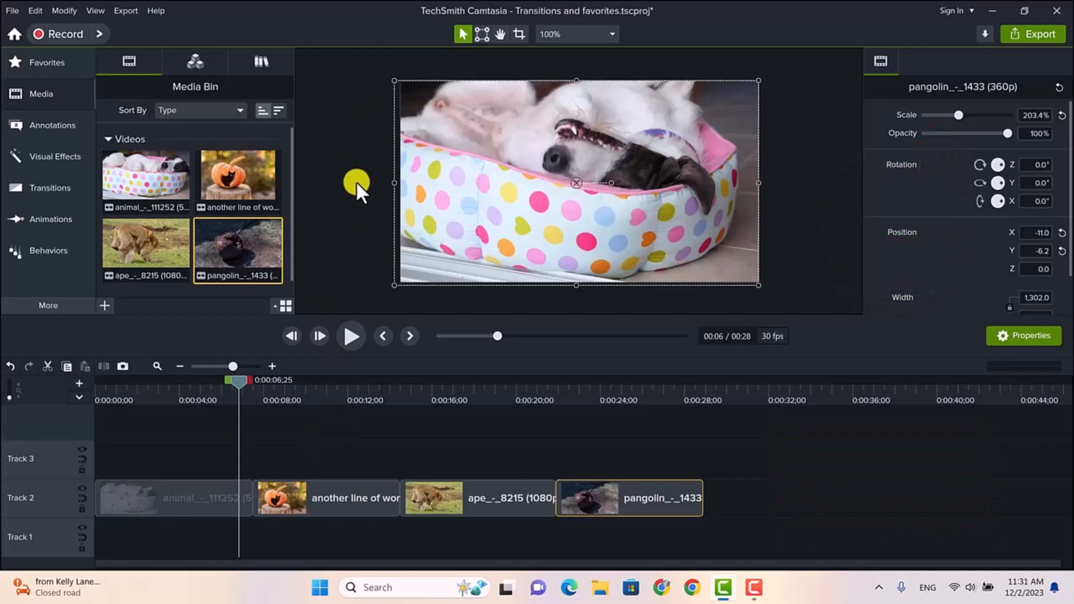
- Browse the transitions library, apply Animated Mosaic between the animal and "another line of work" clips, and play the transition from 0:00:06;06
{"action": "left_click", "coordinate": [50, 186]}
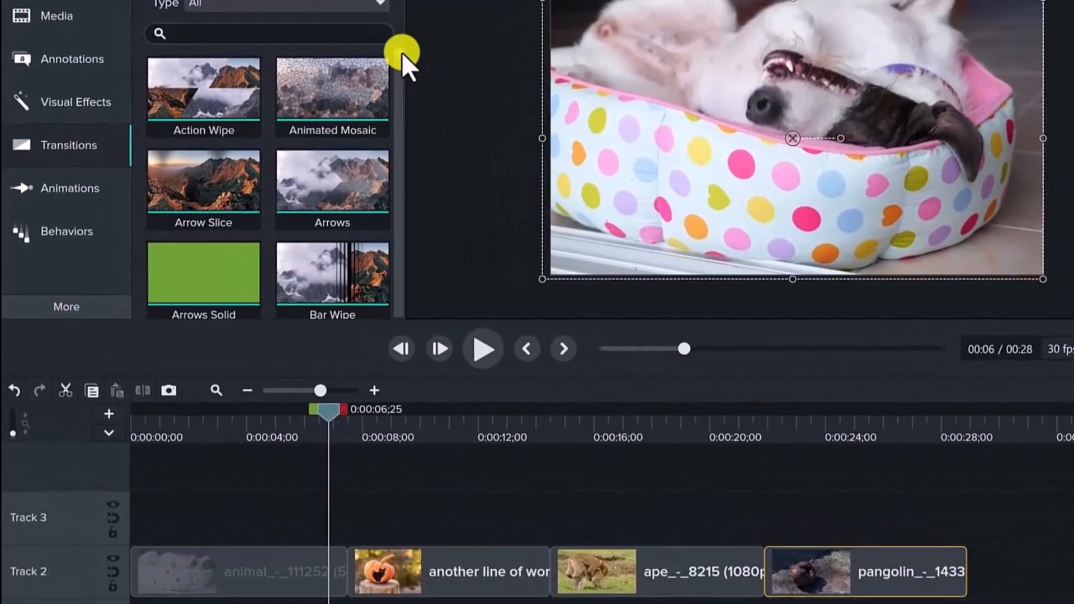
{"action": "left_click_drag", "start_coordinate": [407, 46], "coordinate": [404, 278]}
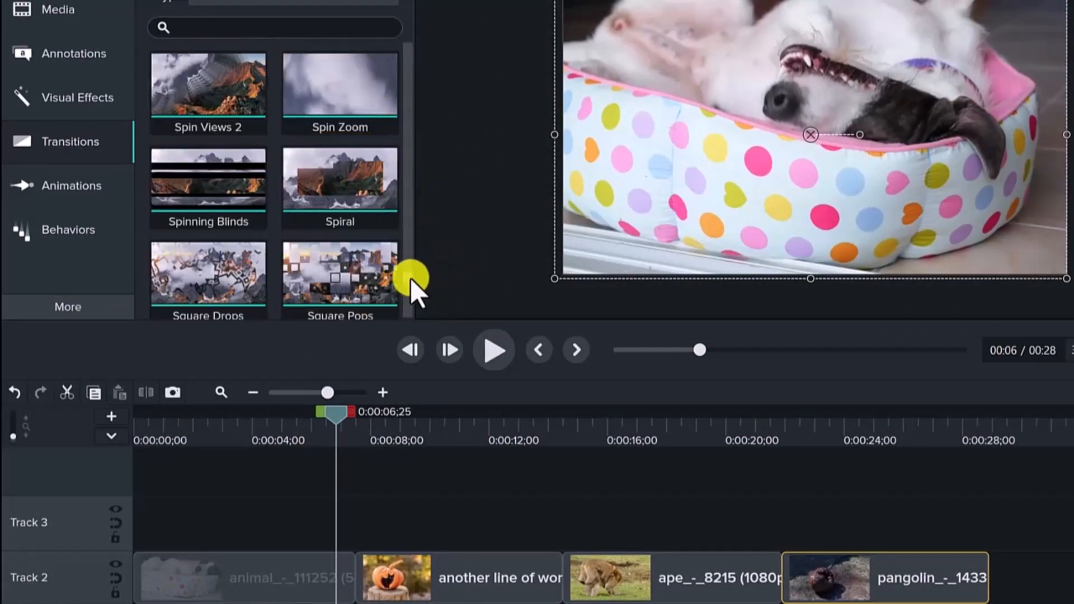
{"action": "left_click_drag", "start_coordinate": [405, 277], "coordinate": [413, 55]}
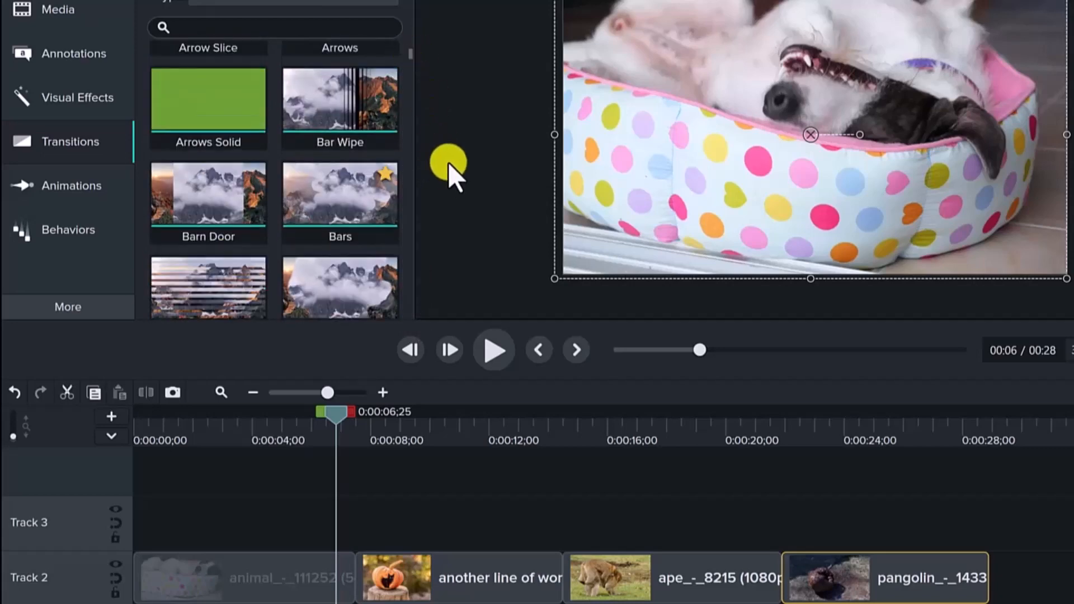
{"action": "left_click_drag", "start_coordinate": [410, 52], "coordinate": [408, 45]}
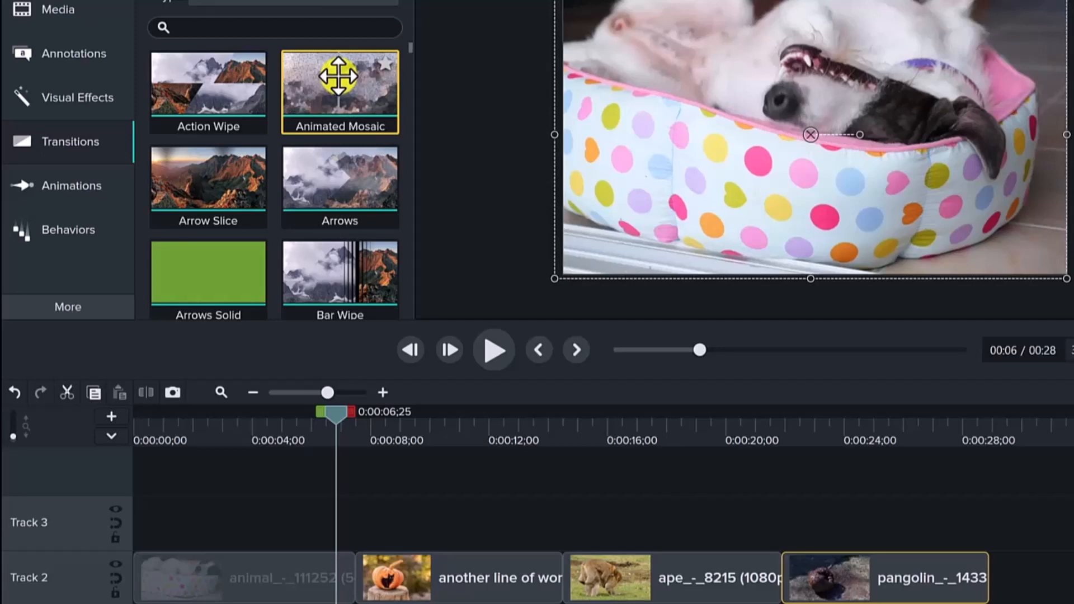
{"action": "left_click_drag", "start_coordinate": [337, 72], "coordinate": [360, 569]}
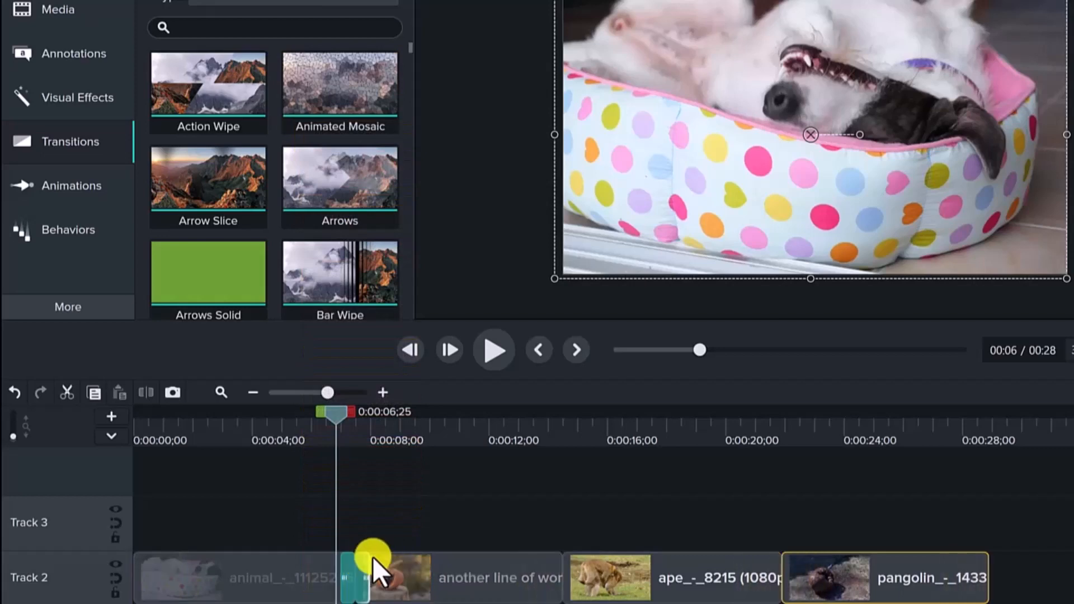
{"action": "left_click_drag", "start_coordinate": [334, 415], "coordinate": [314, 415]}
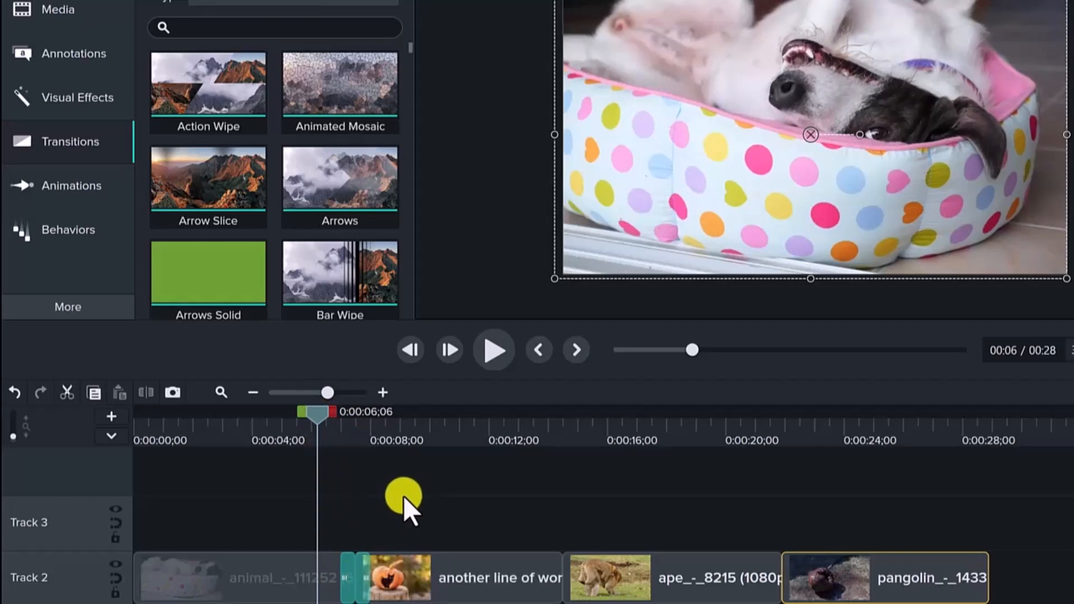
{"action": "left_click", "coordinate": [495, 352]}
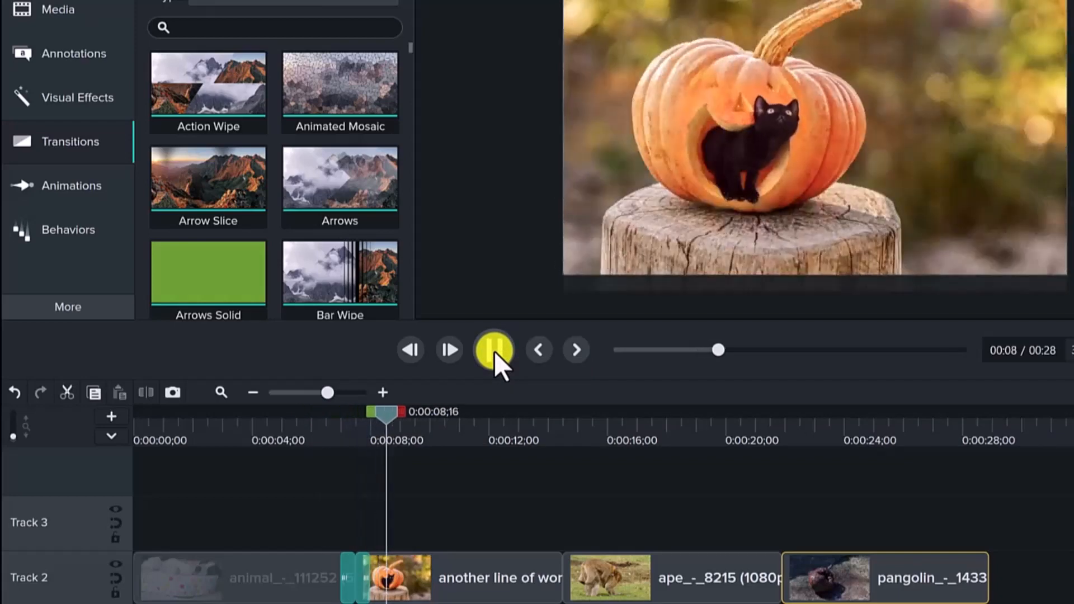
{"action": "left_click", "coordinate": [494, 351]}
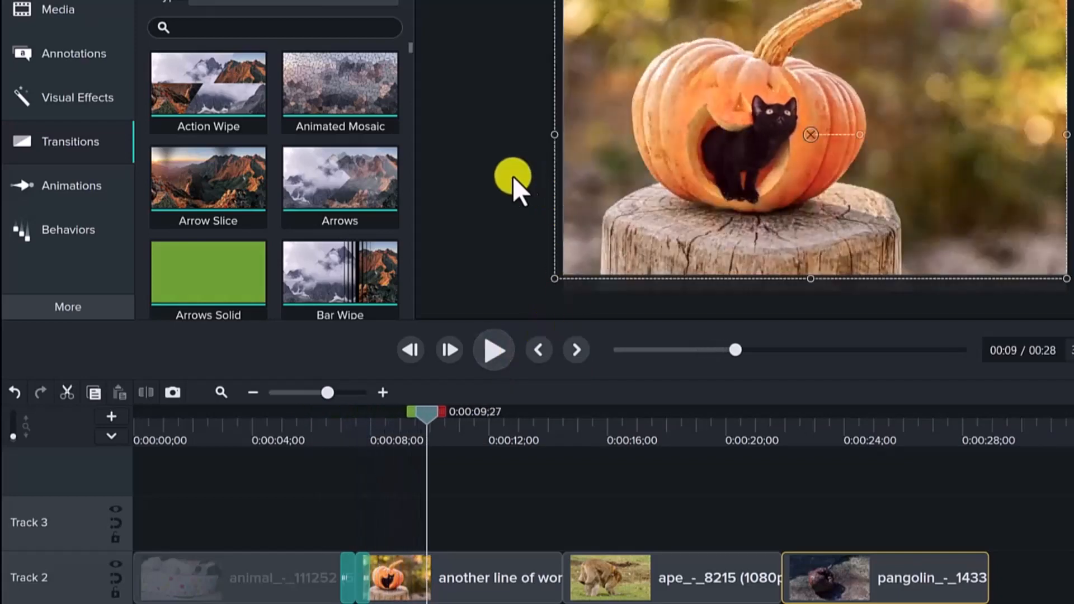
- Apply the Blob 2 transition between the "another line of work" and ape clips, and play across that cut
{"action": "left_click_drag", "start_coordinate": [408, 48], "coordinate": [407, 66]}
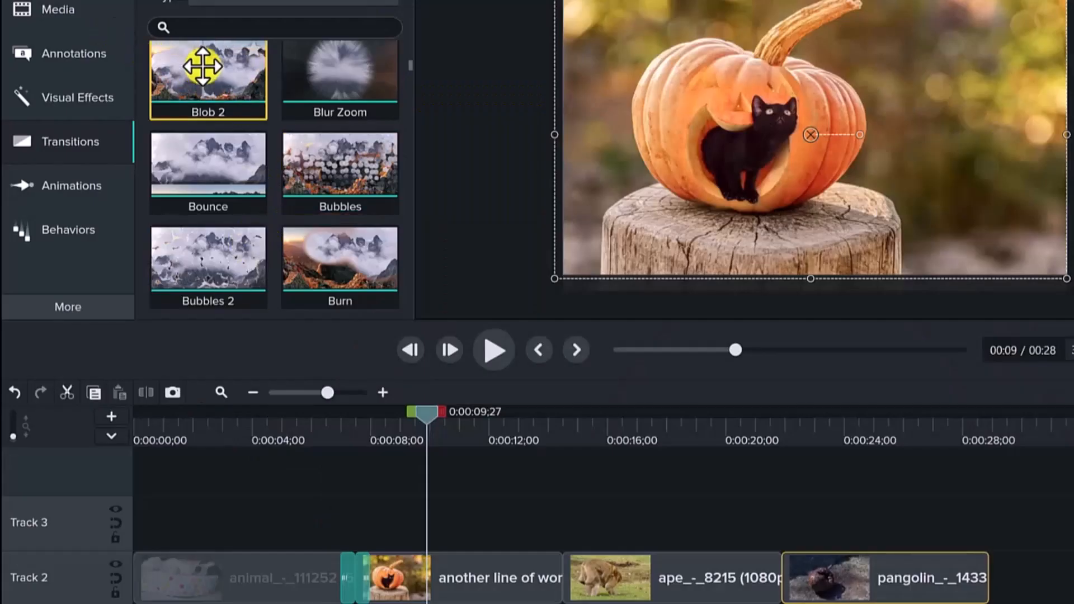
{"action": "left_click_drag", "start_coordinate": [204, 68], "coordinate": [552, 570]}
{"action": "left_click_drag", "start_coordinate": [424, 424], "coordinate": [515, 430]}
{"action": "left_click", "coordinate": [488, 351]}
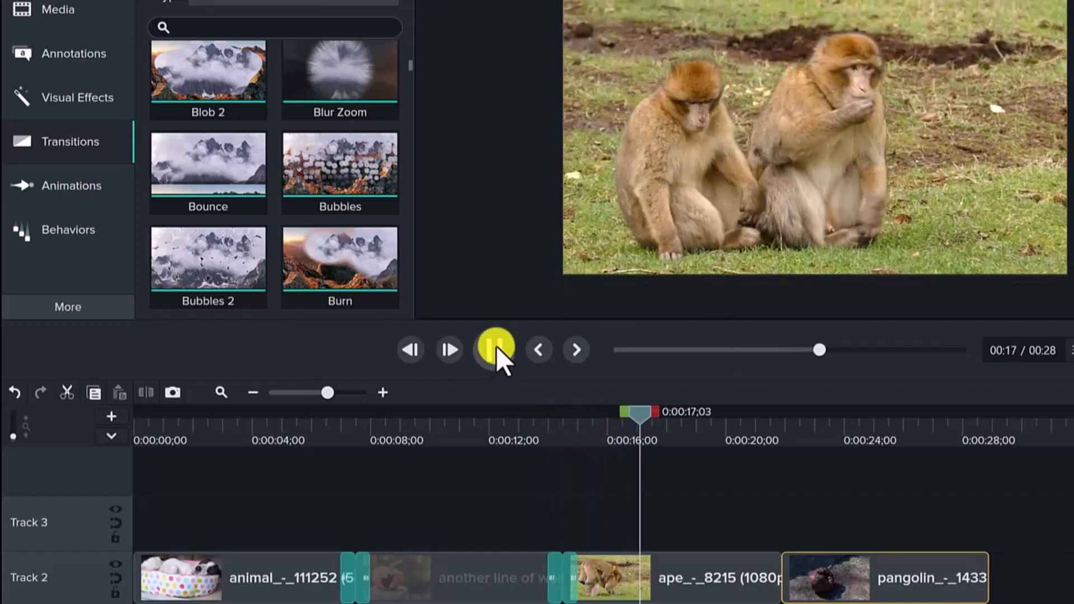
{"action": "key", "text": "space"}
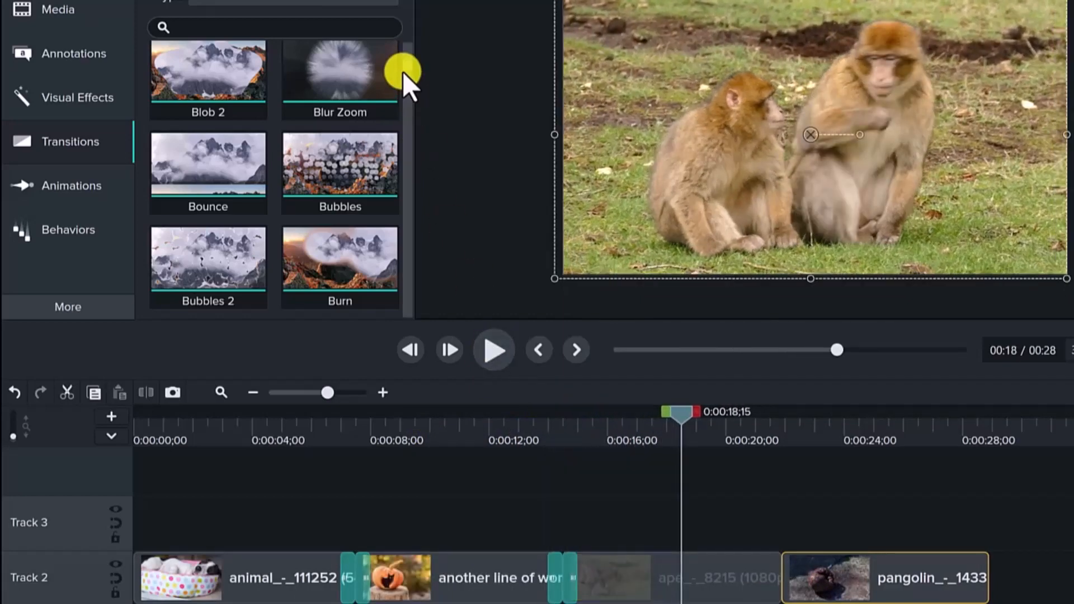
- Apply the Bursting Heart transition between the ape and pangolin clips, and play across that cut from 0:00:20;17
{"action": "scroll", "coordinate": [405, 67], "scroll_direction": "down", "scroll_amount": 5}
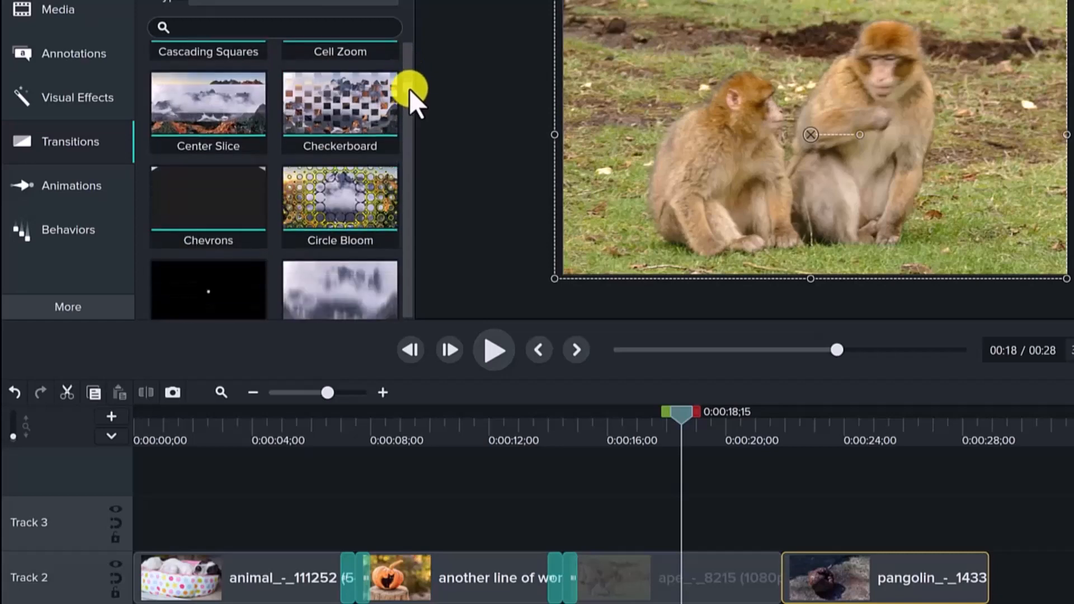
{"action": "scroll", "coordinate": [408, 86], "scroll_direction": "up", "scroll_amount": 6}
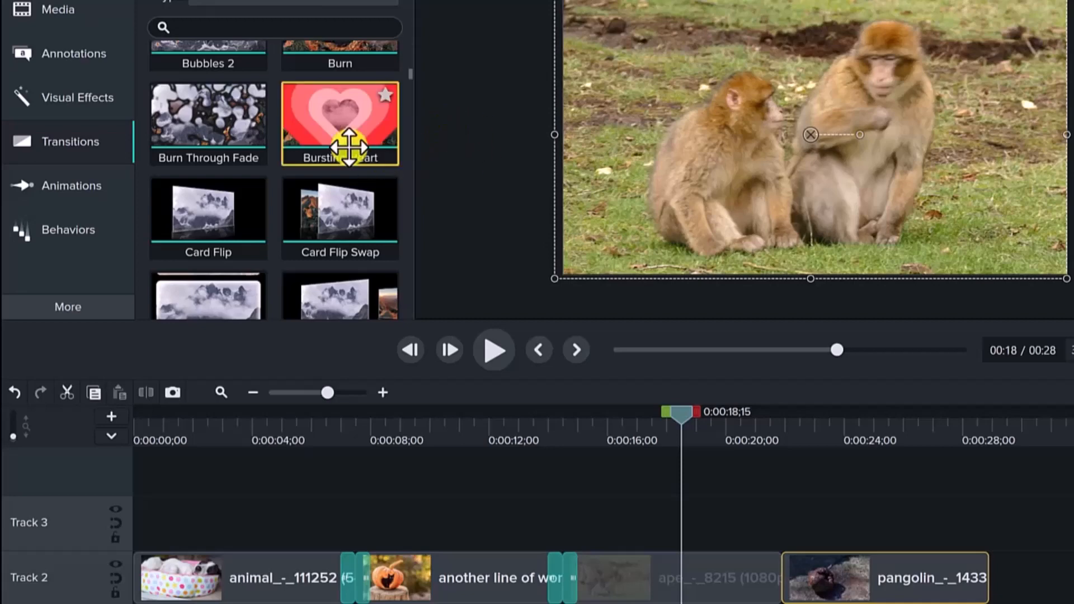
{"action": "left_click_drag", "start_coordinate": [342, 114], "coordinate": [781, 565]}
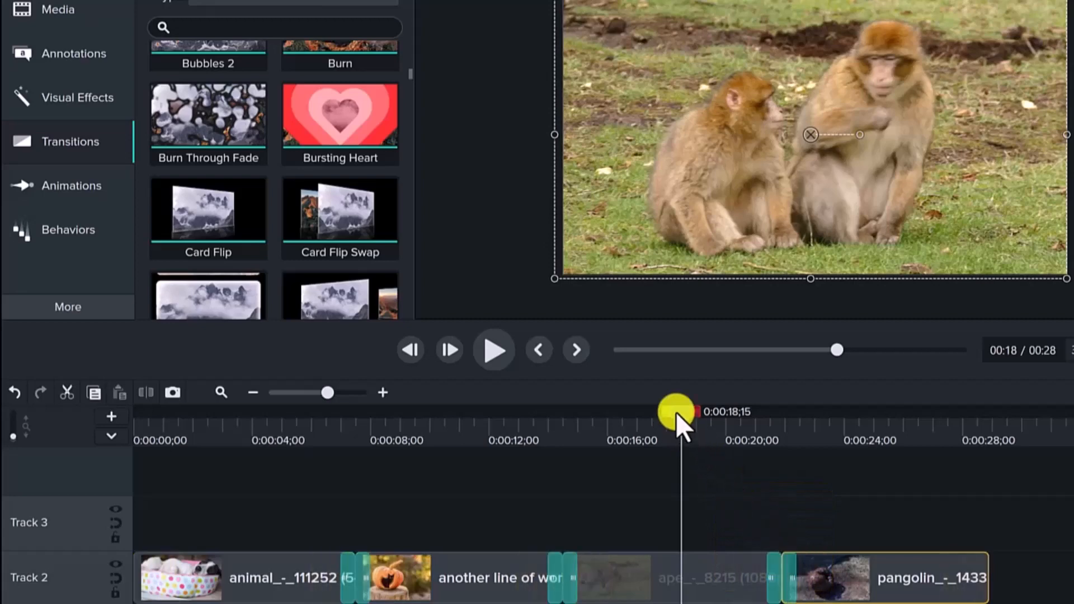
{"action": "left_click_drag", "start_coordinate": [675, 411], "coordinate": [742, 419]}
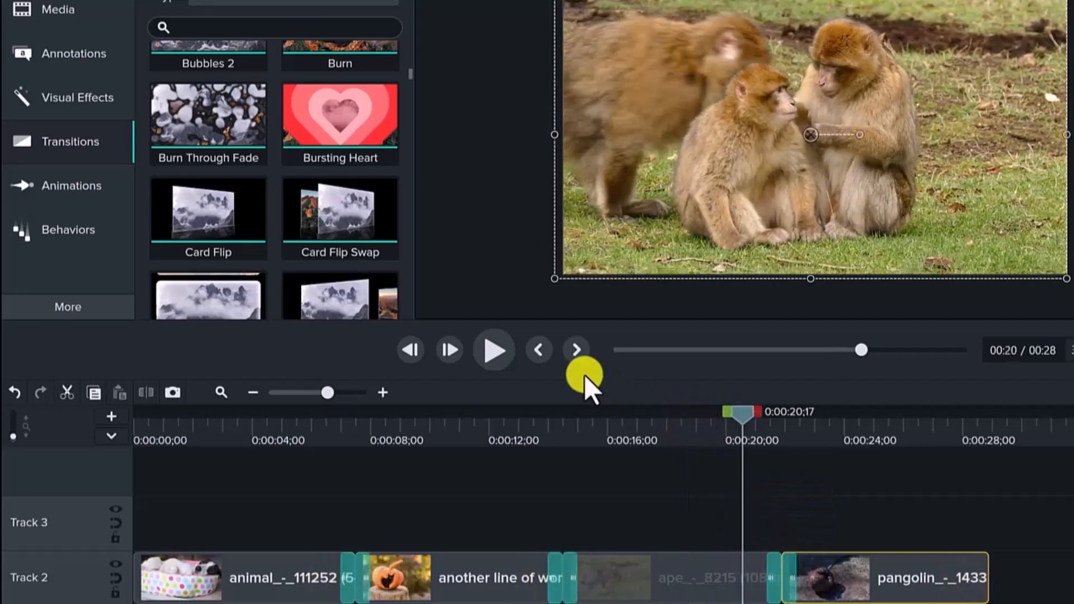
{"action": "left_click", "coordinate": [488, 352]}
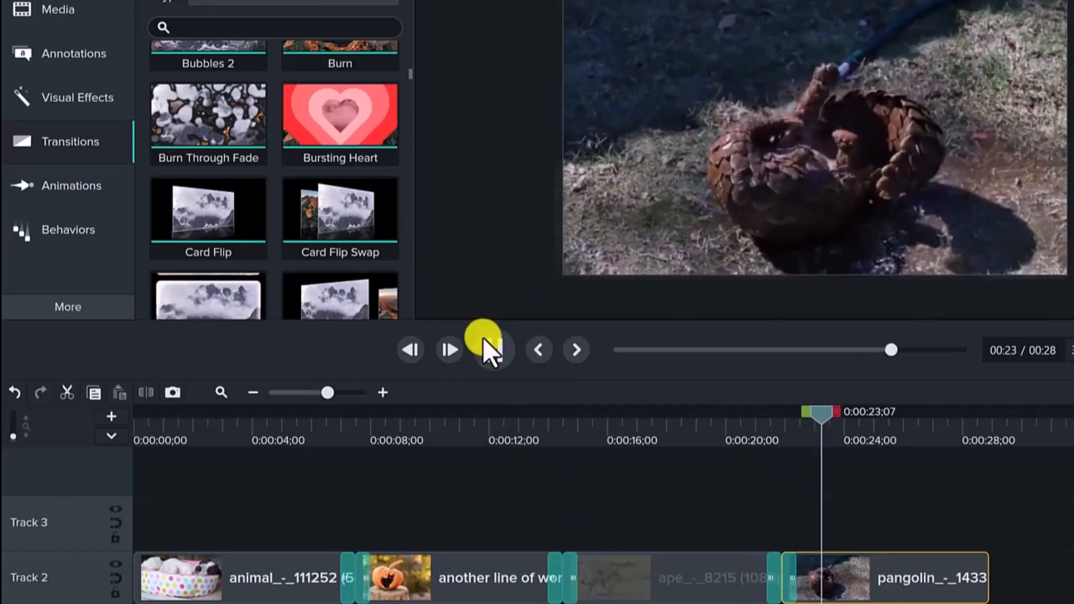
{"action": "left_click", "coordinate": [492, 347]}
- Play all three transitions in sequence from 0:00:06;09, and return the playhead to 0:00:06;11
{"action": "left_click", "coordinate": [841, 438]}
{"action": "left_click_drag", "start_coordinate": [839, 416], "coordinate": [318, 477]}
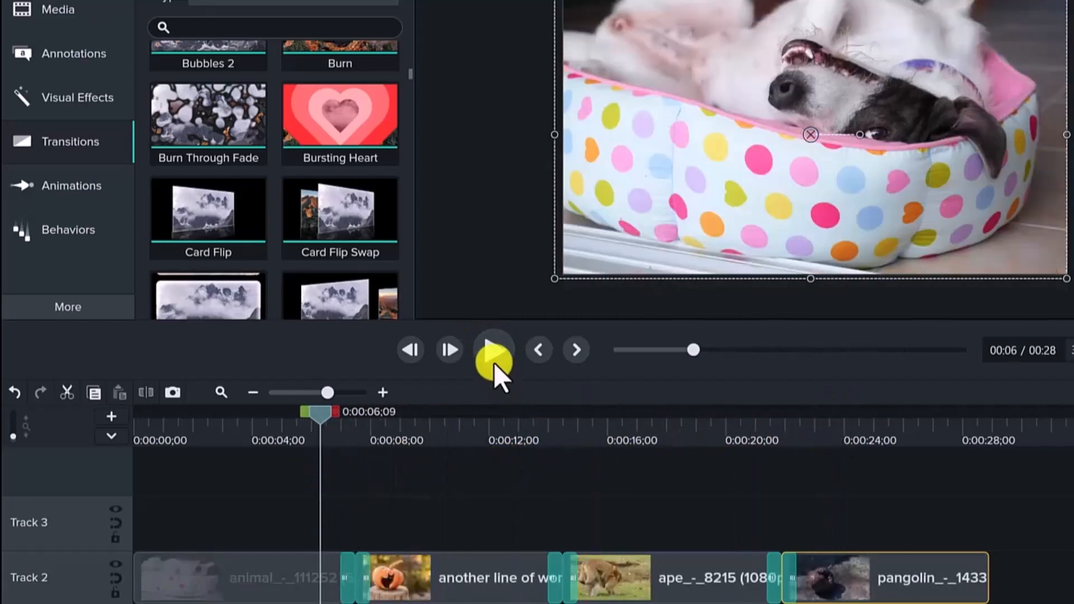
{"action": "left_click", "coordinate": [493, 348]}
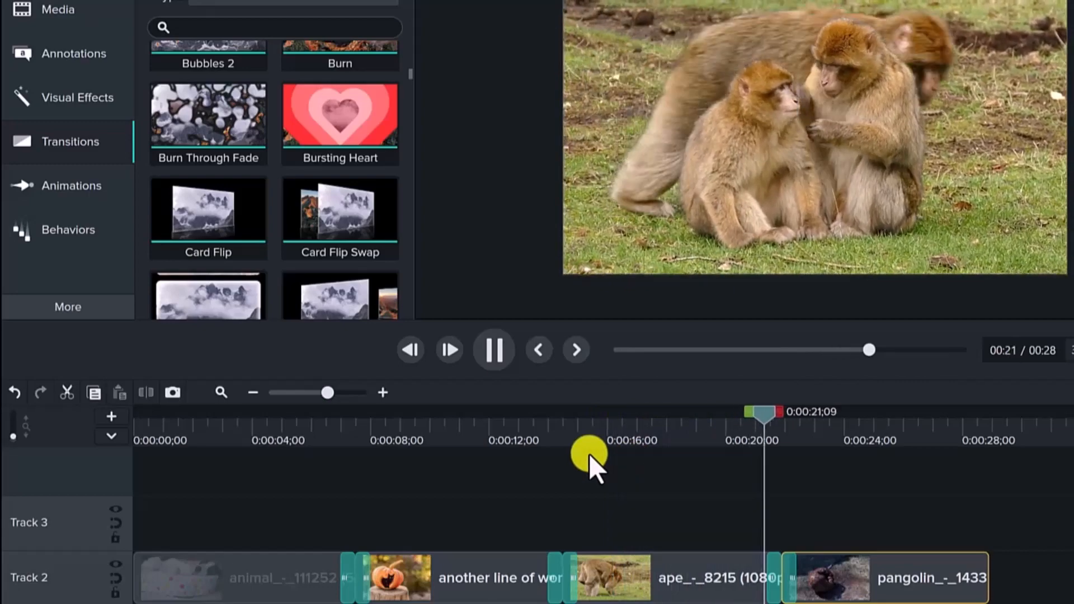
{"action": "left_click", "coordinate": [494, 351]}
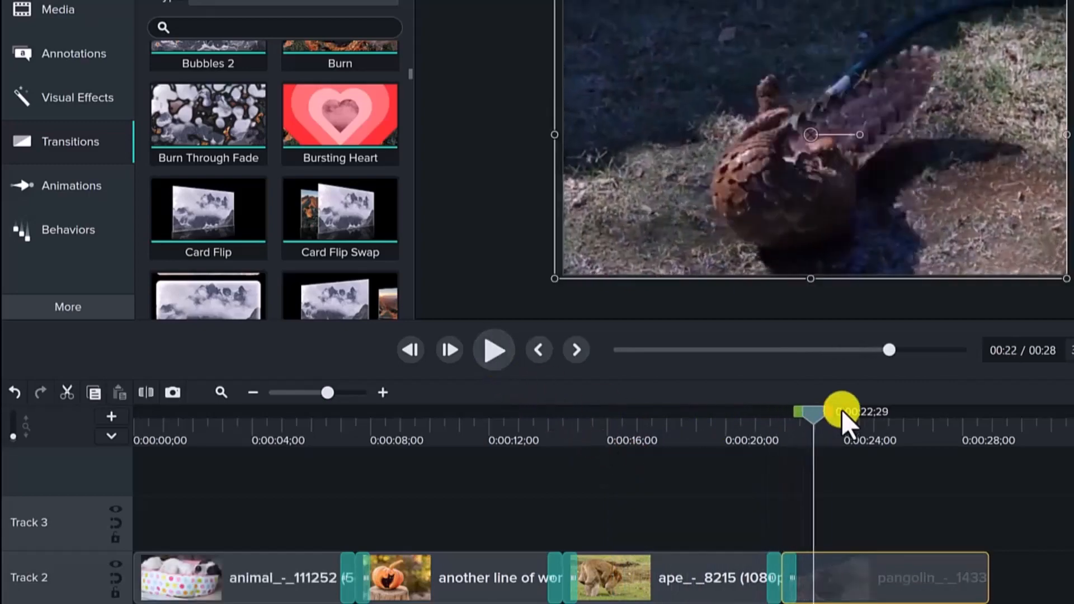
{"action": "left_click_drag", "start_coordinate": [814, 411], "coordinate": [322, 475]}
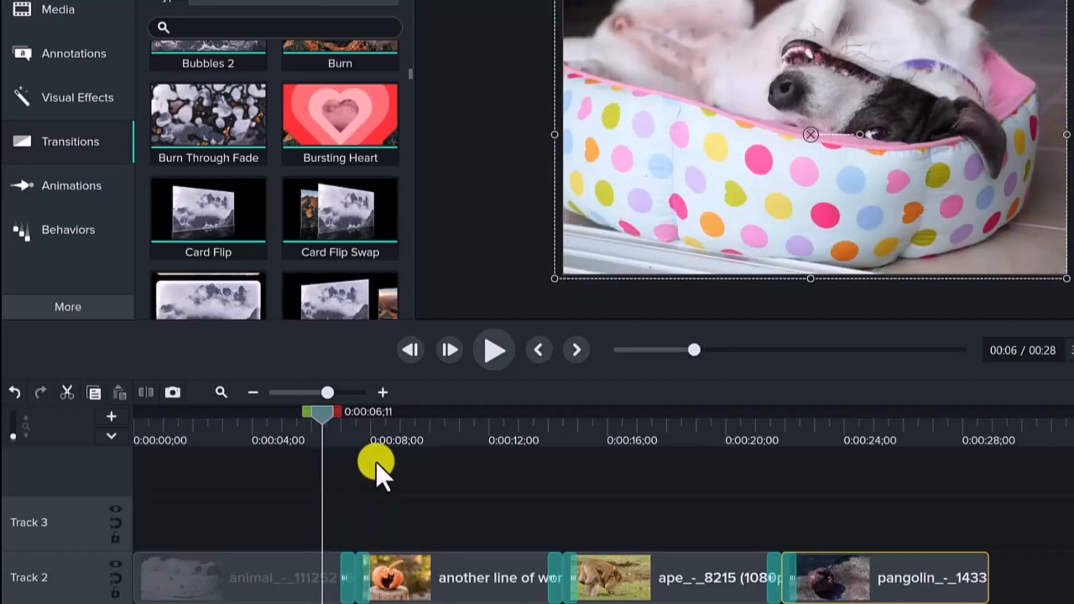
- Delete the transition between the first two clips, put Card Flip in its place, and play across the cut
{"action": "left_click", "coordinate": [359, 581]}
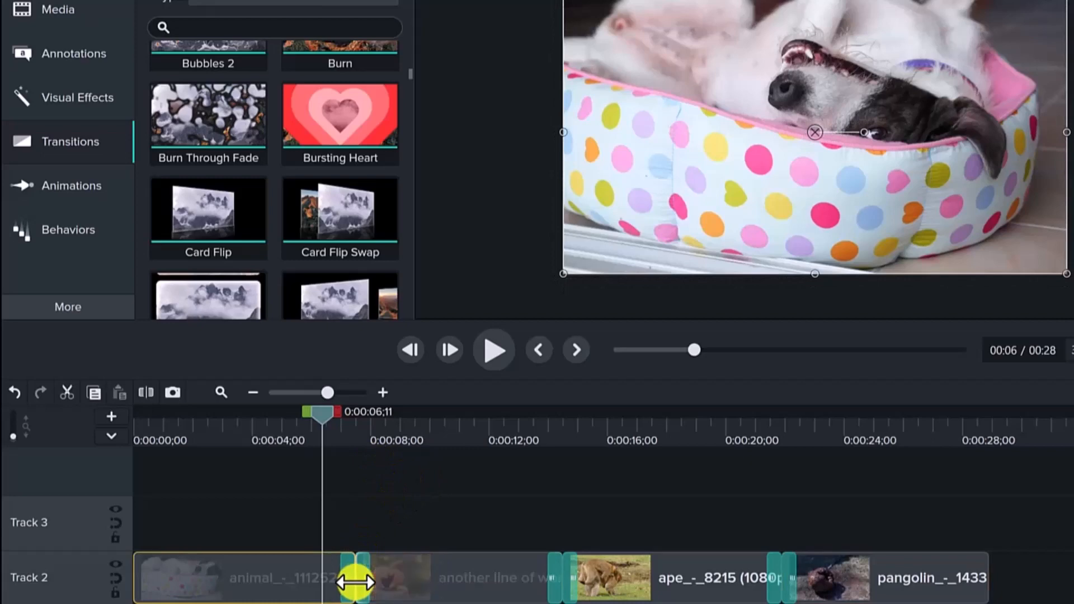
{"action": "left_click", "coordinate": [354, 581]}
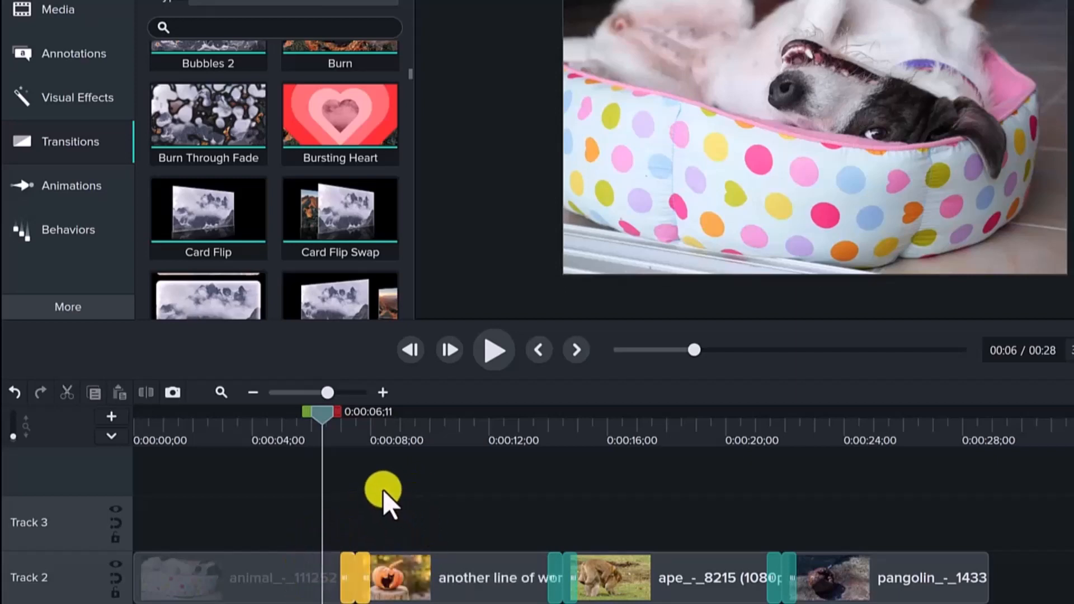
{"action": "key", "text": "Delete"}
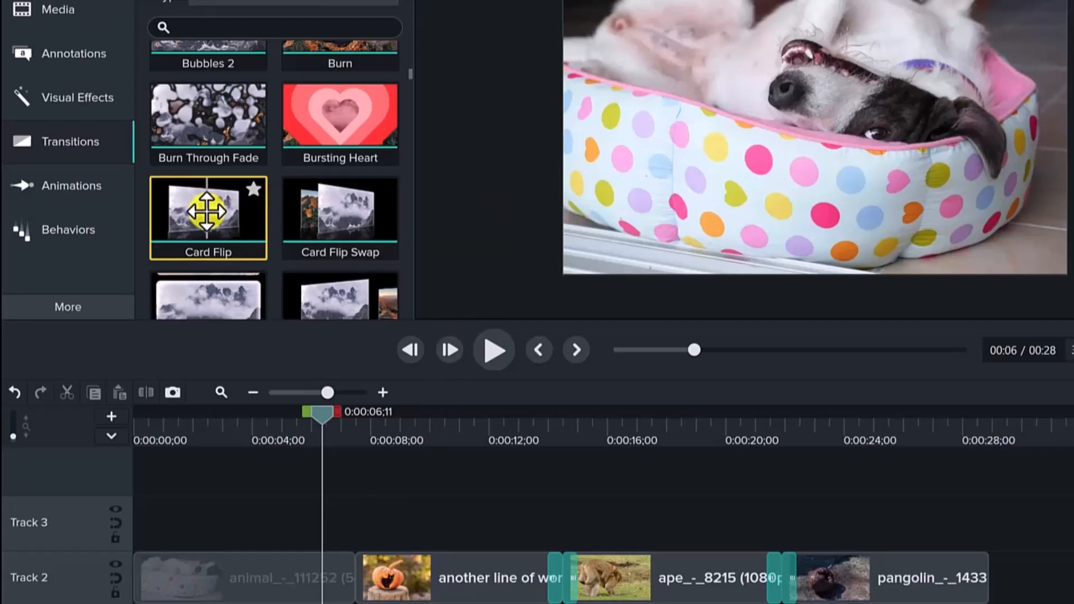
{"action": "left_click_drag", "start_coordinate": [204, 201], "coordinate": [360, 565]}
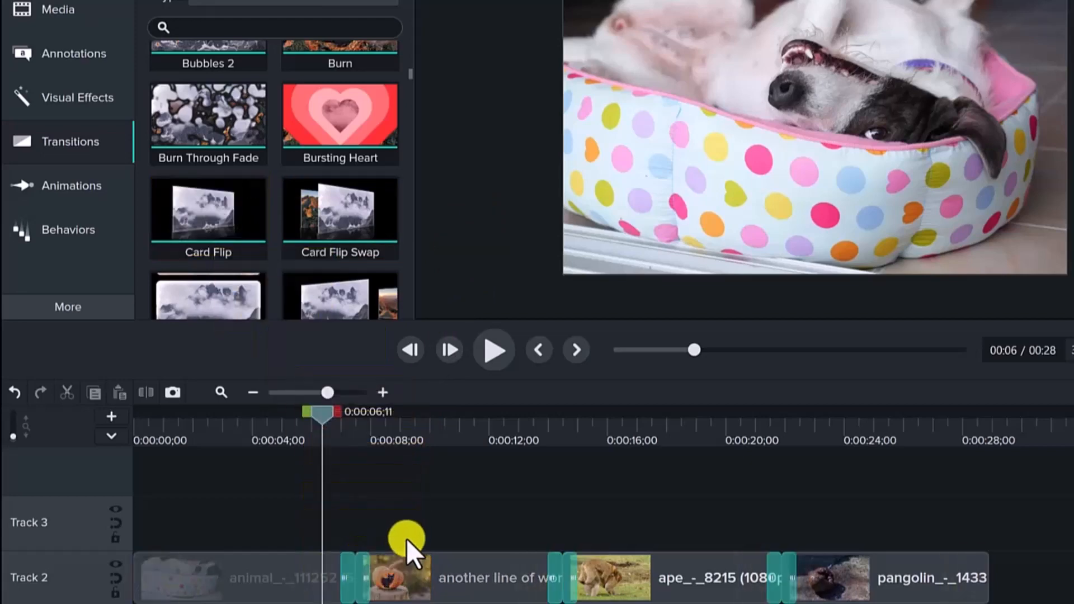
{"action": "left_click", "coordinate": [487, 350]}
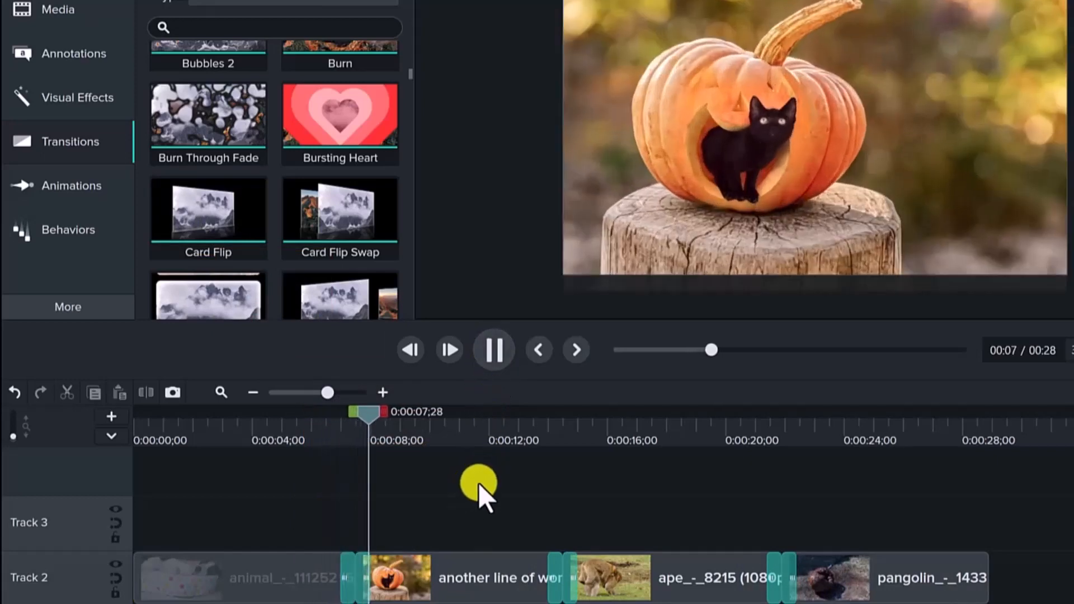
{"action": "left_click", "coordinate": [493, 344]}
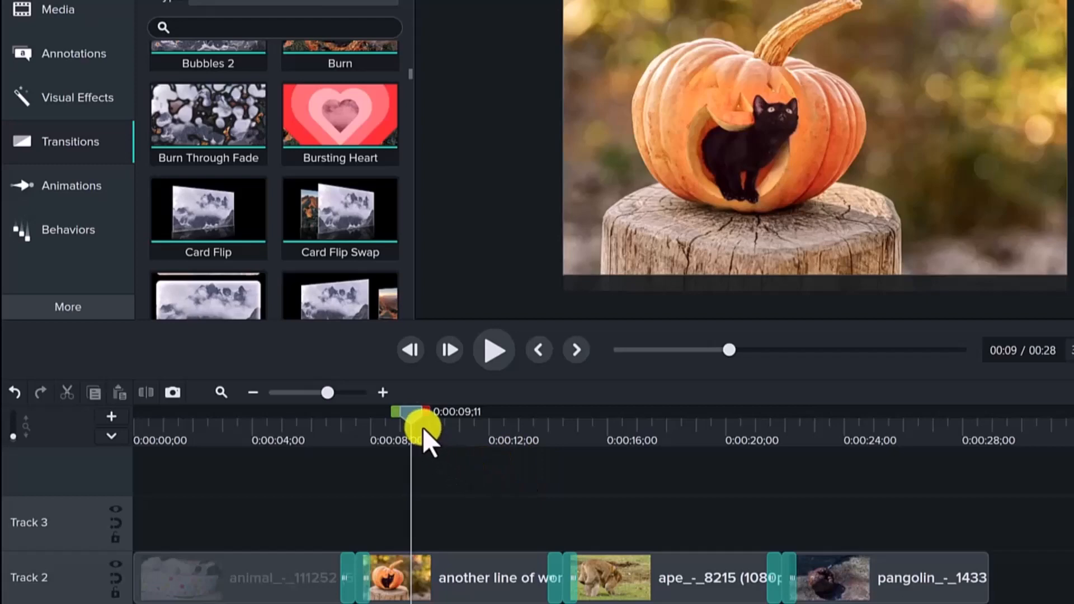
- Move the playhead back to 0:00:06;05 and select the Card Flip transition between the first two clips
{"action": "left_click_drag", "start_coordinate": [421, 427], "coordinate": [317, 420]}
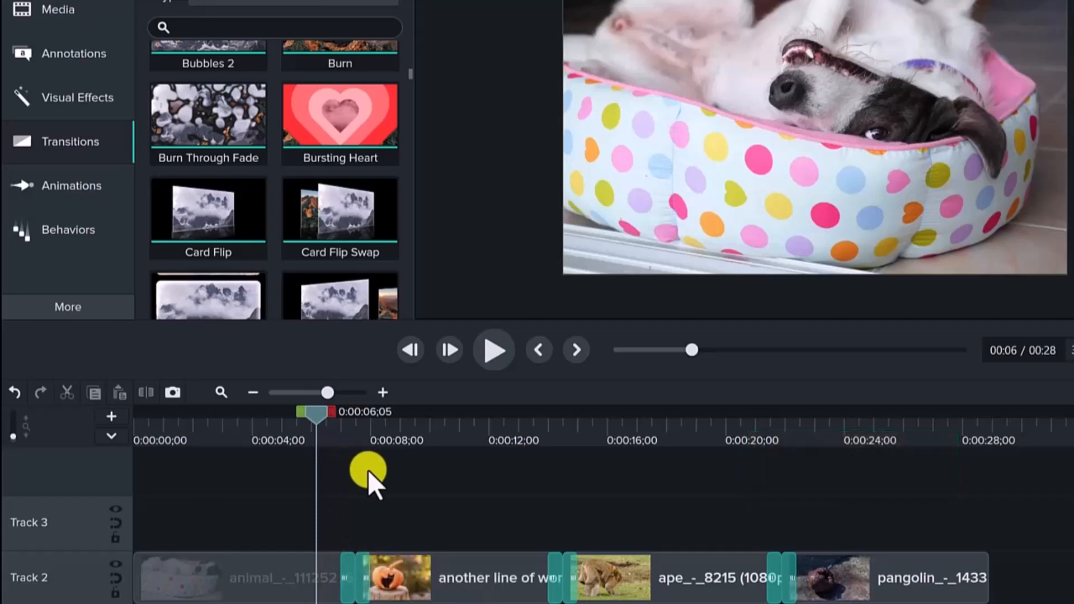
{"action": "left_click", "coordinate": [309, 391]}
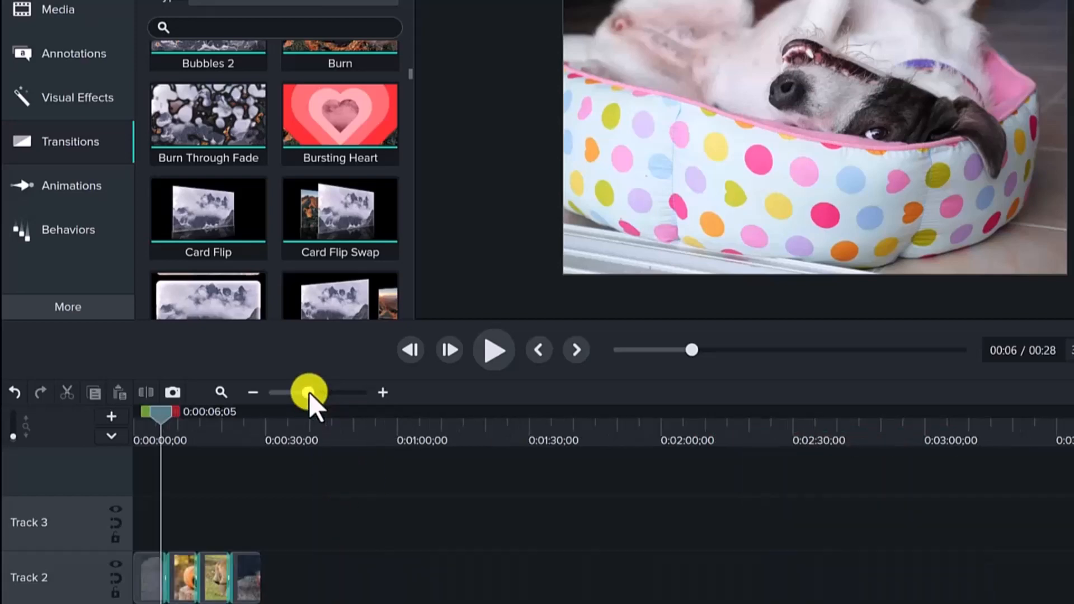
{"action": "left_click_drag", "start_coordinate": [311, 391], "coordinate": [321, 395]}
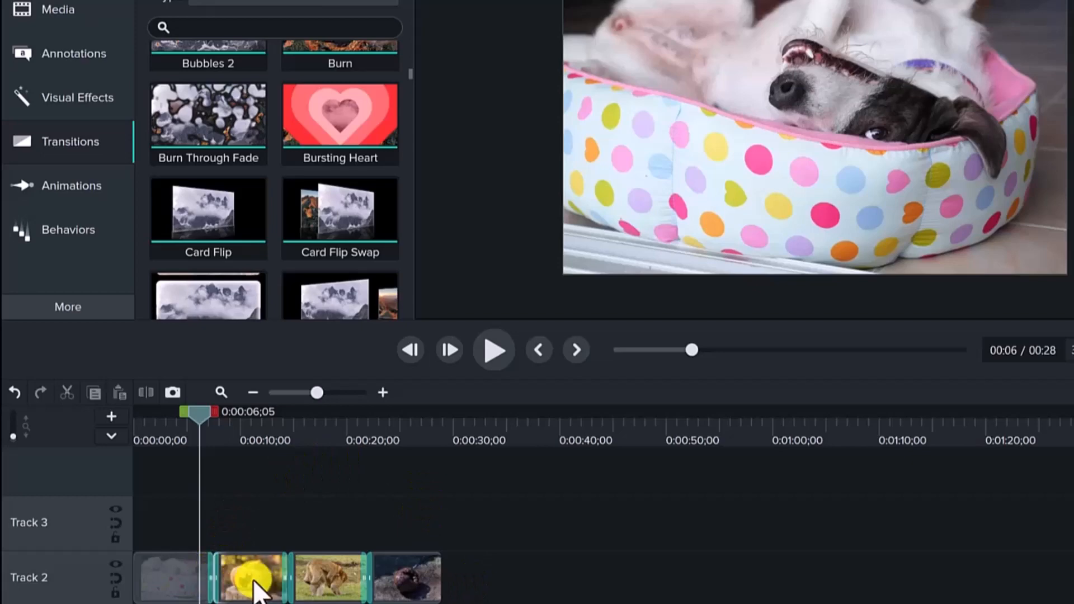
{"action": "left_click", "coordinate": [288, 577]}
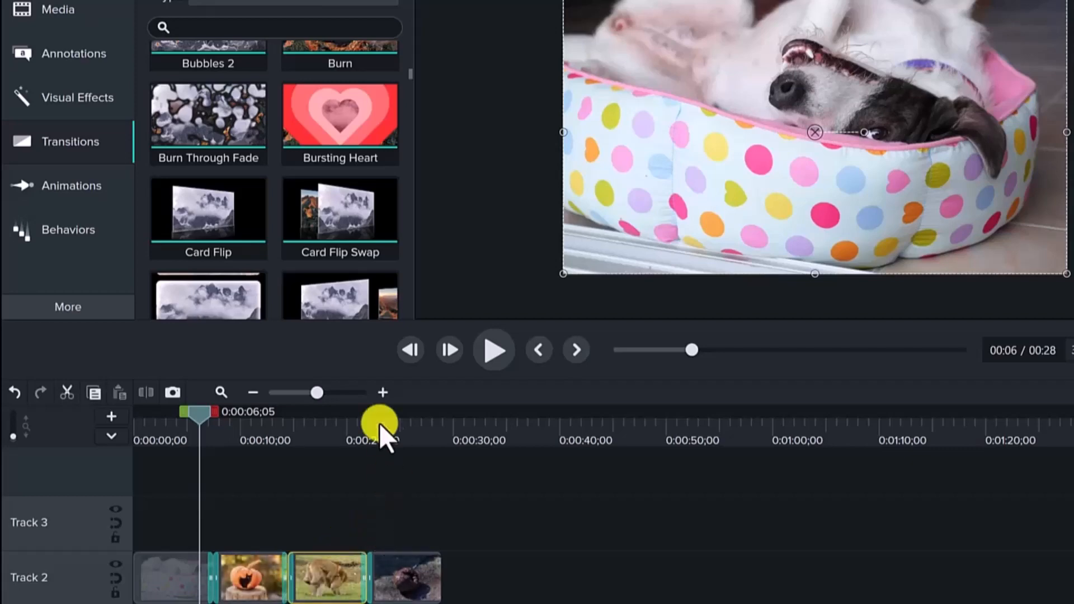
{"action": "left_click", "coordinate": [330, 393]}
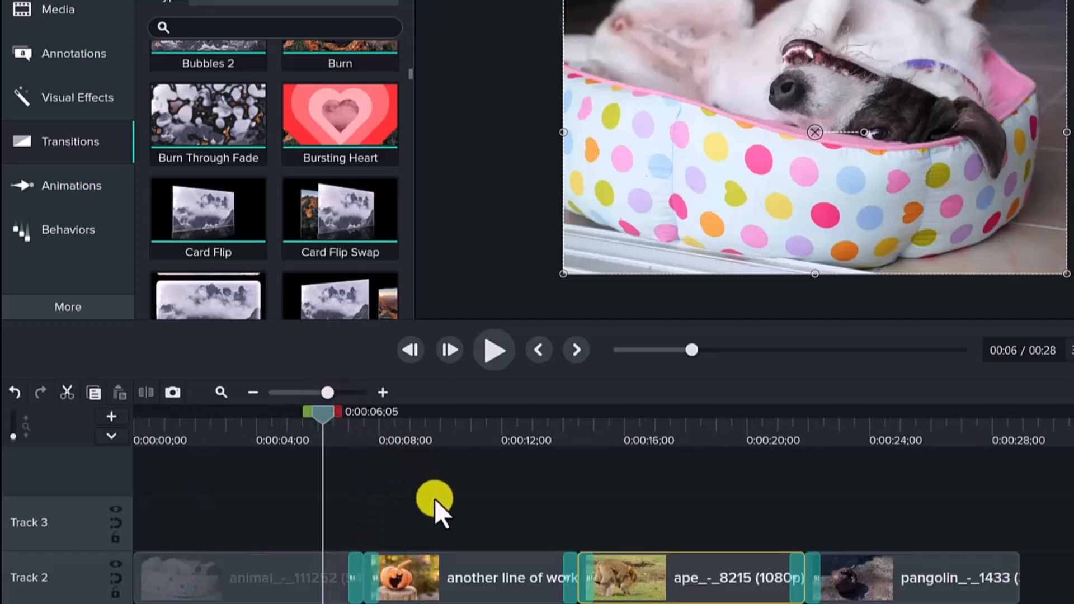
{"action": "left_click", "coordinate": [369, 578]}
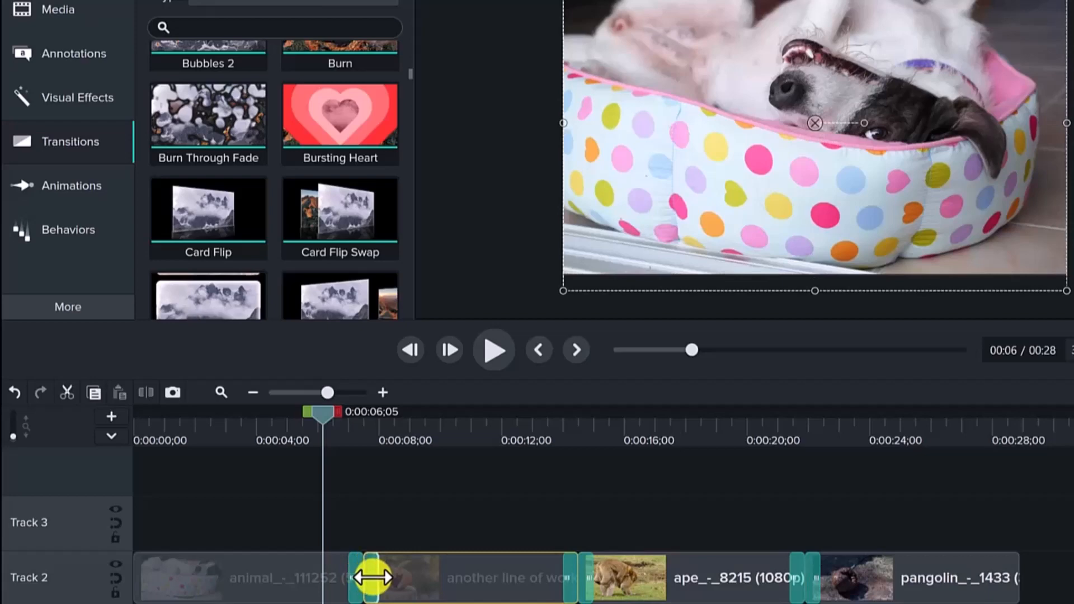
{"action": "left_click", "coordinate": [370, 577]}
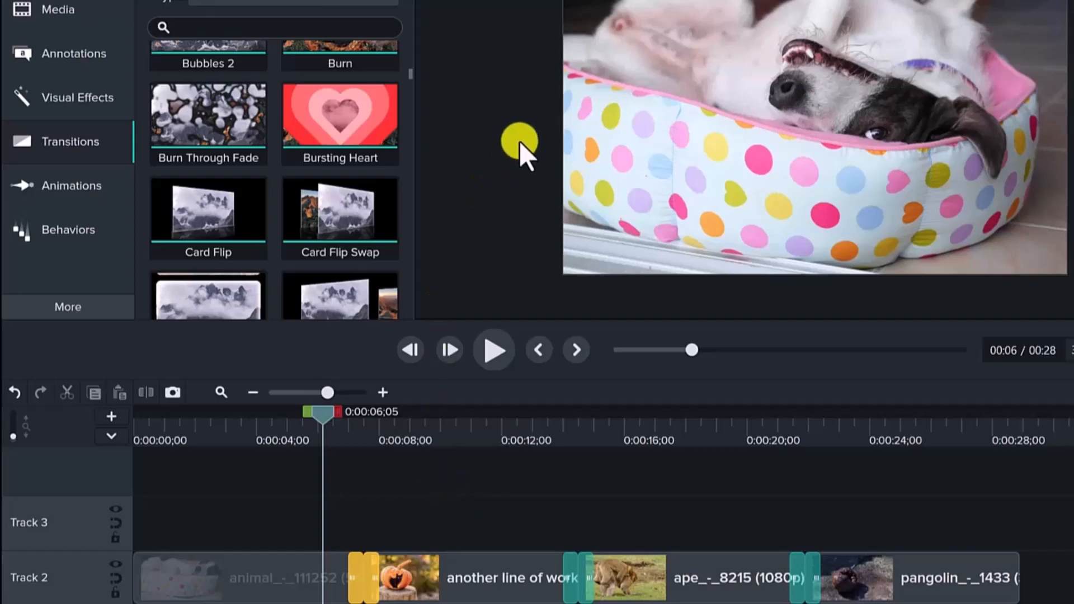
- Browse further through the transitions library and open the Favorites collection
{"action": "mouse_move", "coordinate": [407, 73]}
{"action": "left_mouse_down"}
{"action": "mouse_move", "coordinate": [406, 51]}
{"action": "mouse_move", "coordinate": [408, 124]}
{"action": "left_mouse_up"}
{"action": "scroll", "coordinate": [405, 52], "scroll_direction": "up", "scroll_amount": 4}
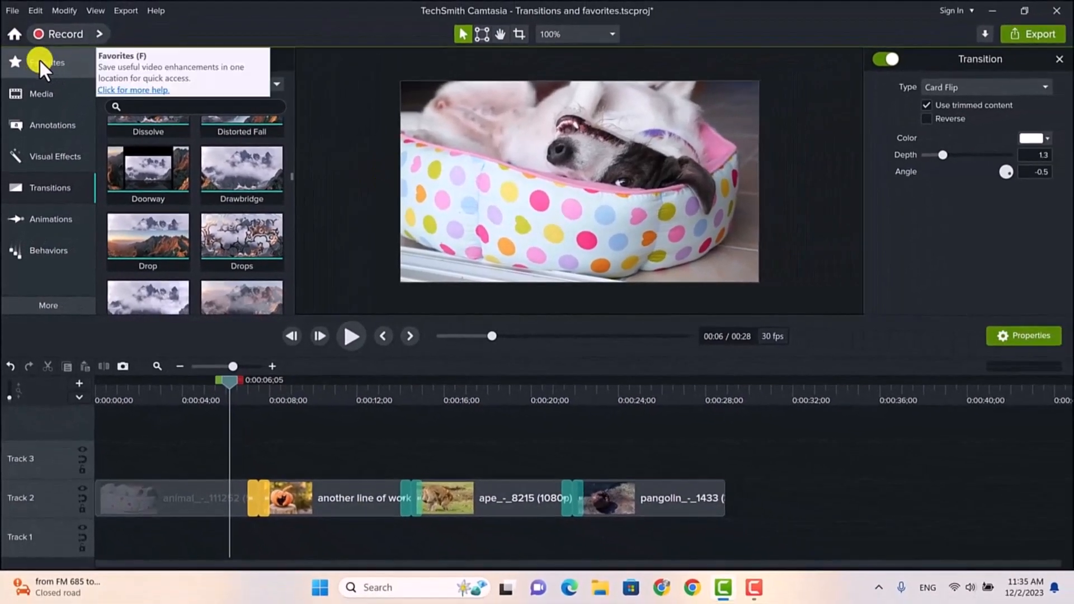
{"action": "left_click", "coordinate": [39, 58]}
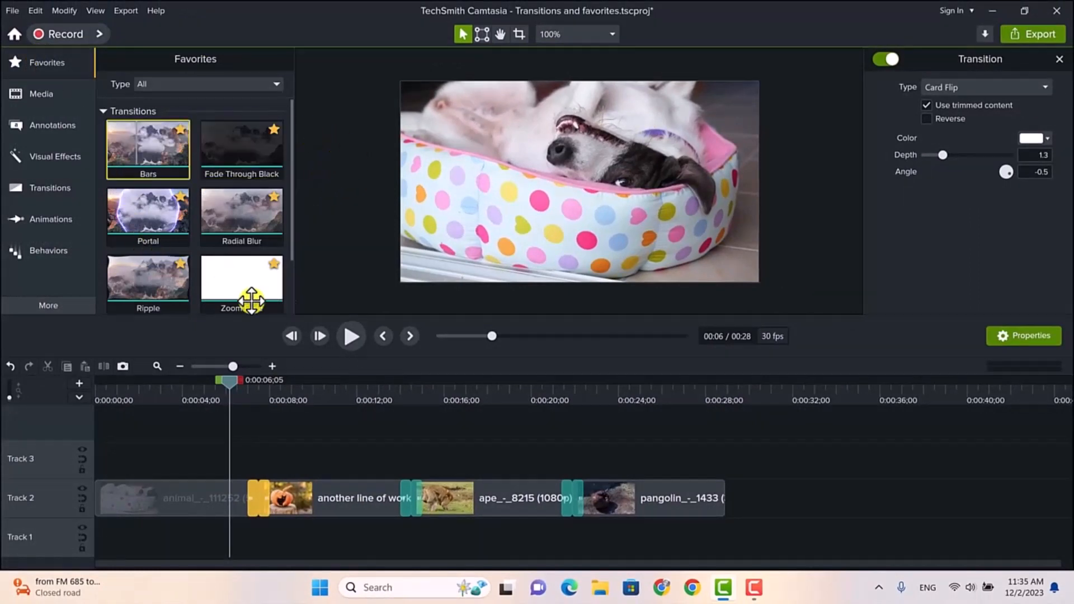
{"action": "mouse_move", "coordinate": [290, 175]}
{"action": "left_mouse_down"}
{"action": "mouse_move", "coordinate": [288, 237]}
{"action": "mouse_move", "coordinate": [293, 163]}
{"action": "left_mouse_up"}
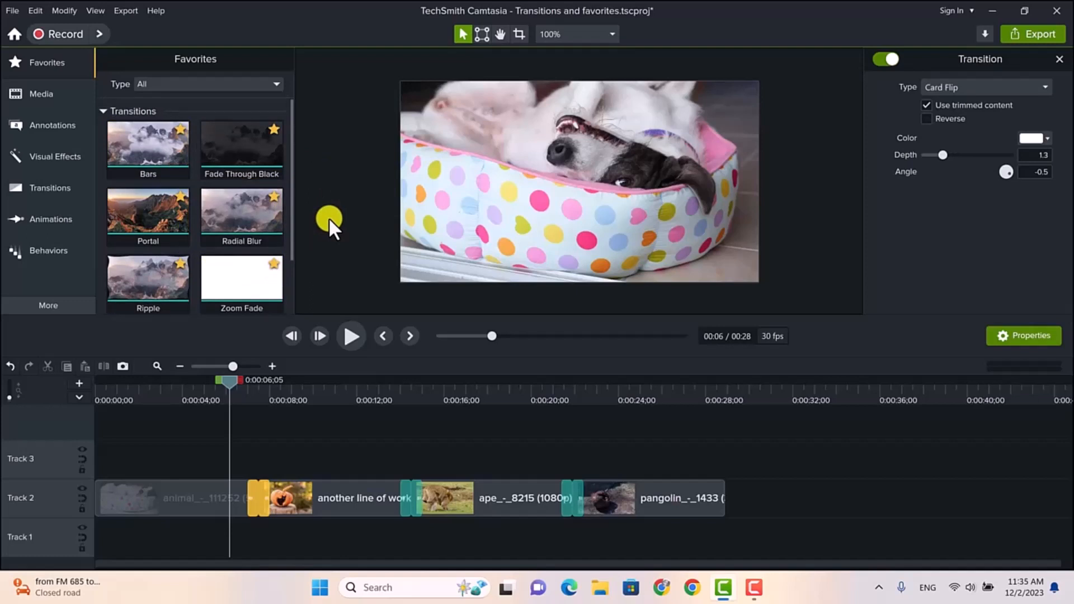
{"action": "left_click_drag", "start_coordinate": [290, 186], "coordinate": [300, 164]}
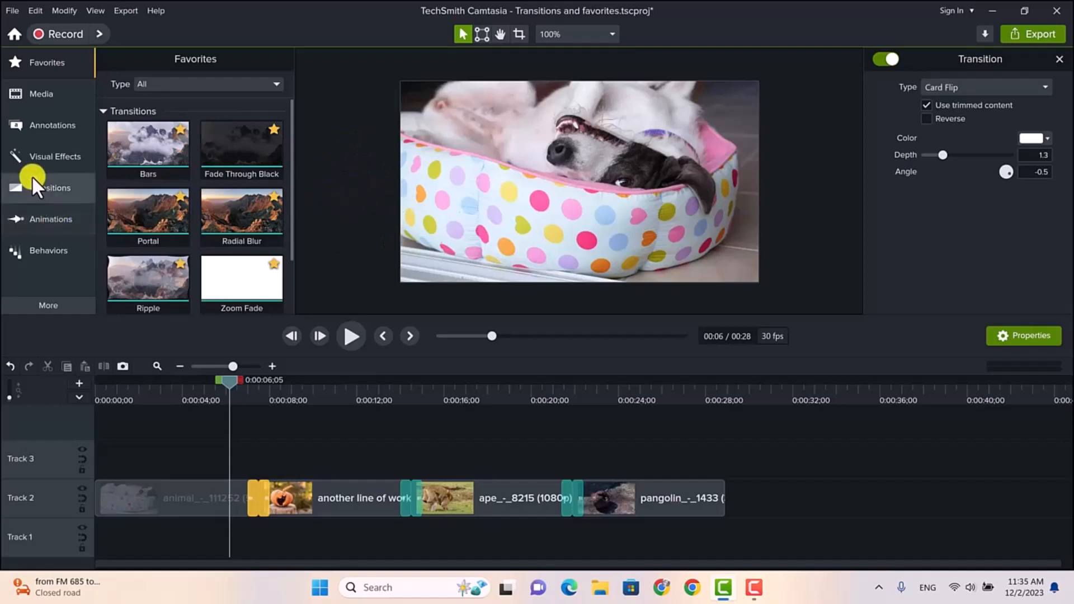
- Find the Drawbridge transition in the transitions library and save it to the favorites
{"action": "left_click", "coordinate": [46, 186]}
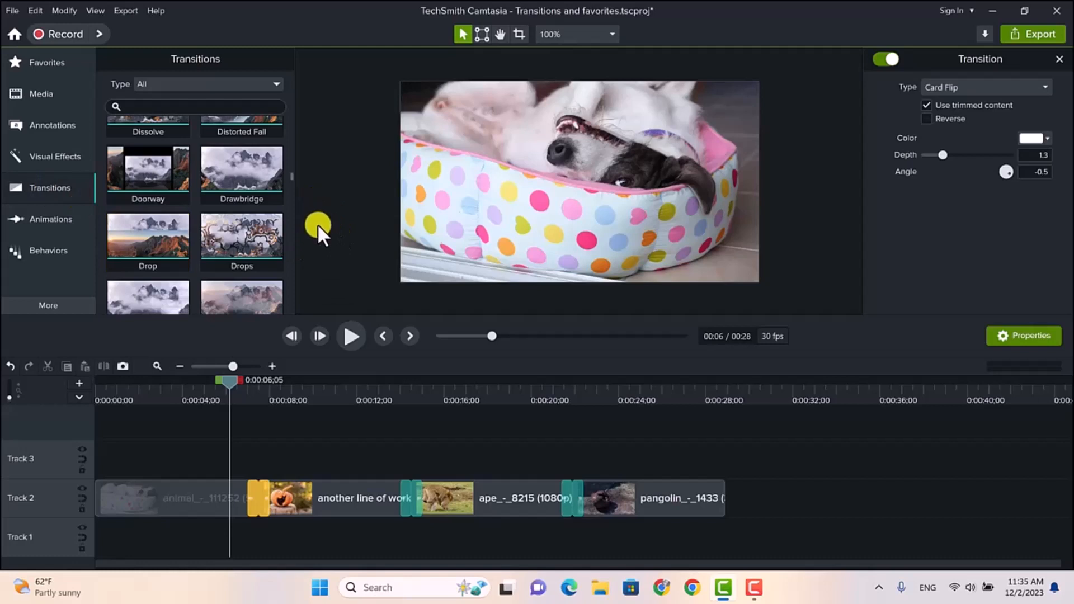
{"action": "left_click", "coordinate": [242, 164]}
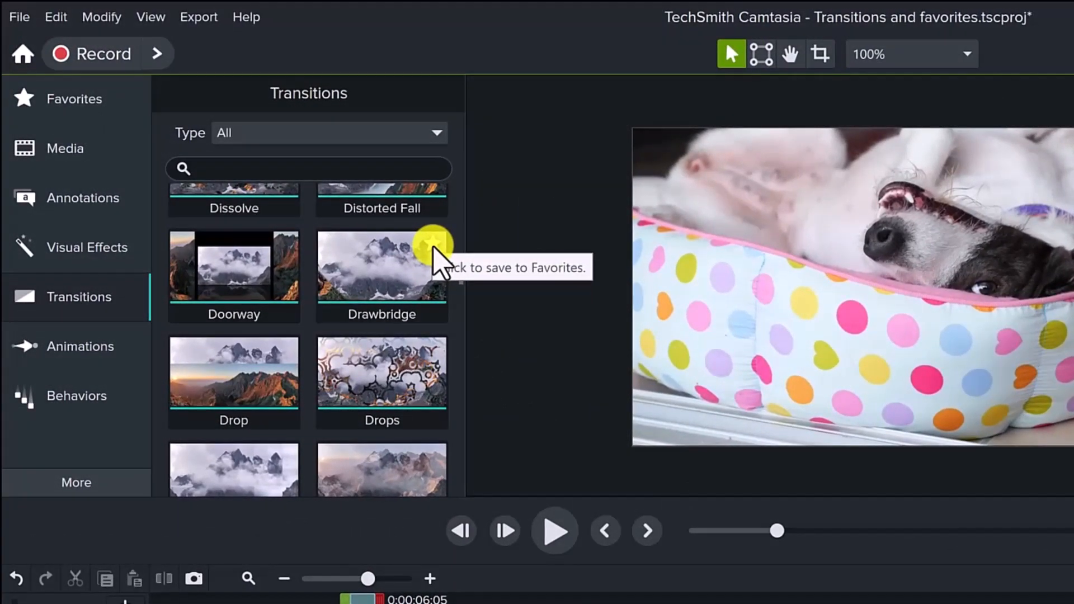
{"action": "left_click", "coordinate": [434, 246]}
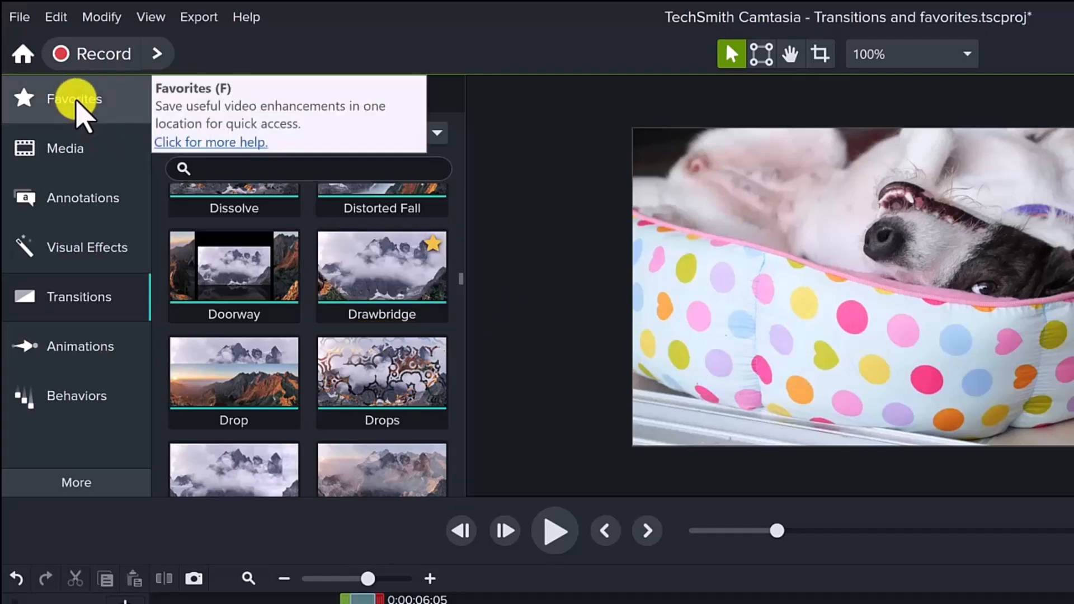
- Open the Favorites collection and remove the Drawbridge transition from it
{"action": "left_click", "coordinate": [77, 104]}
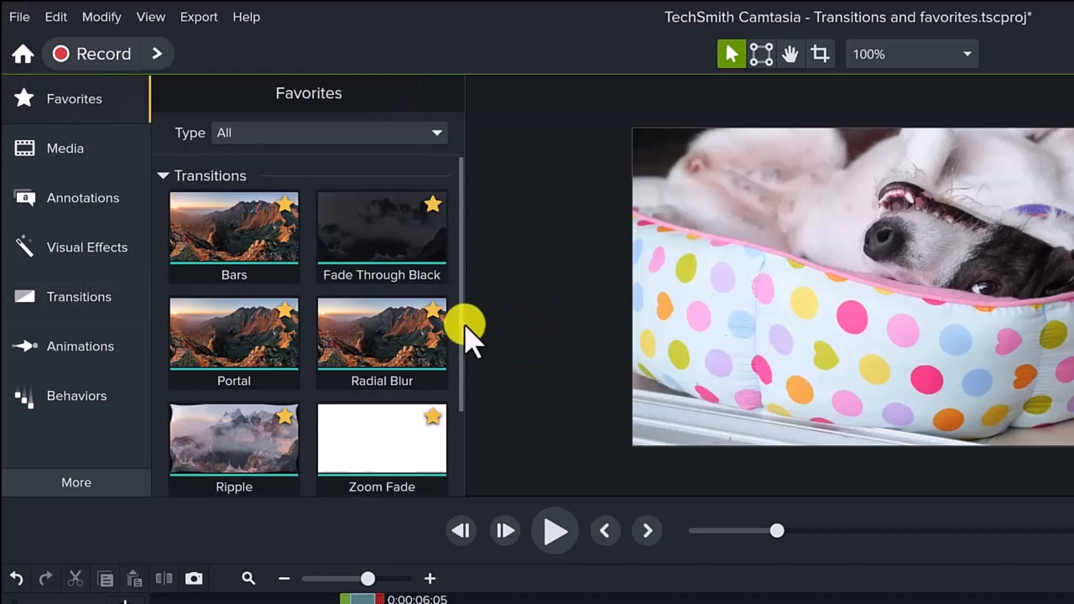
{"action": "left_click_drag", "start_coordinate": [458, 319], "coordinate": [460, 423]}
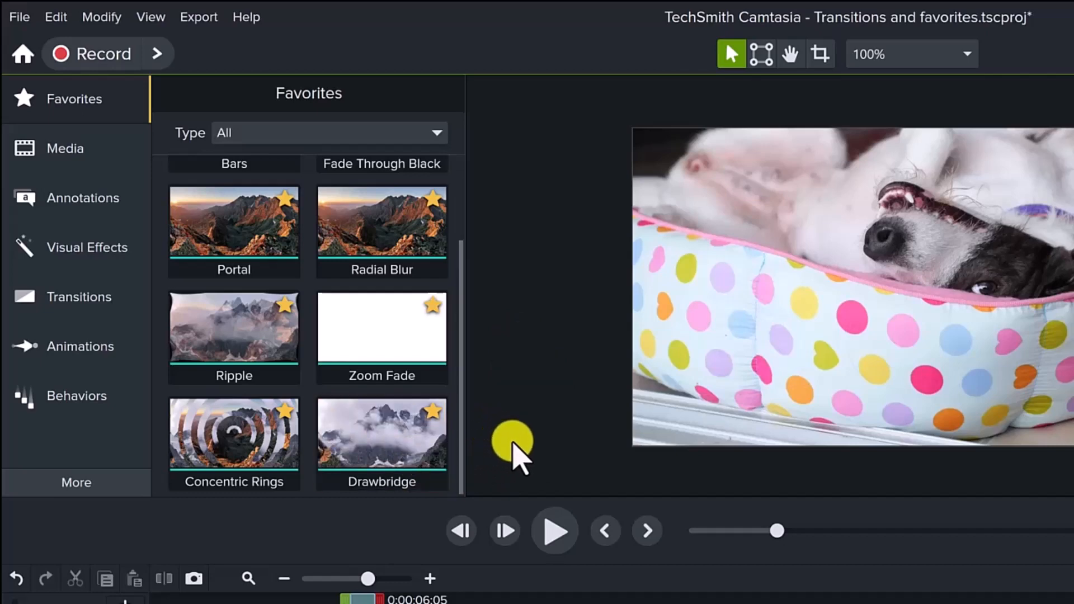
{"action": "left_click", "coordinate": [432, 414]}
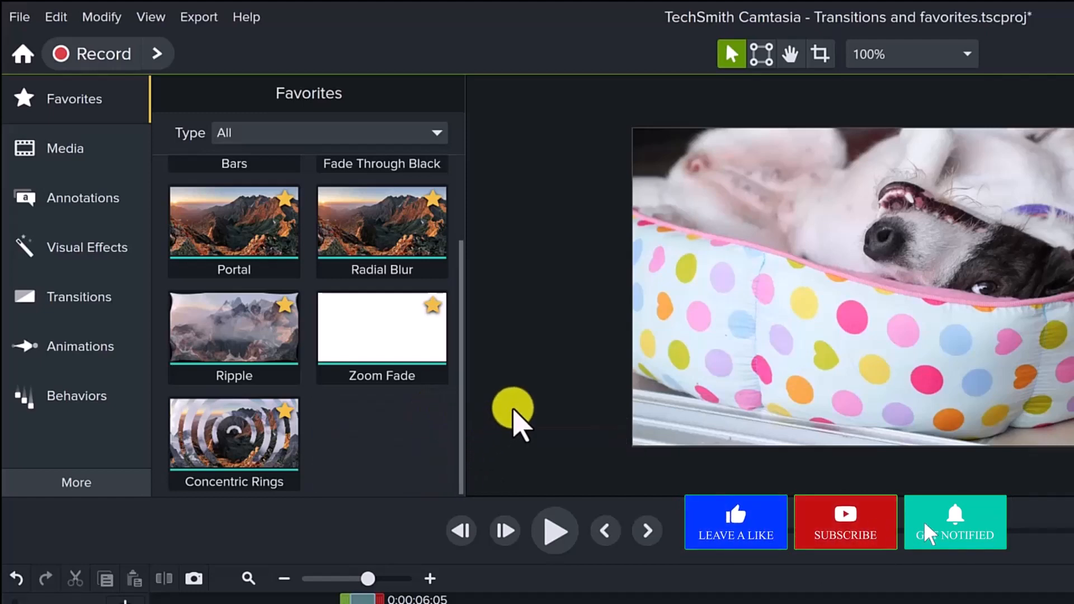